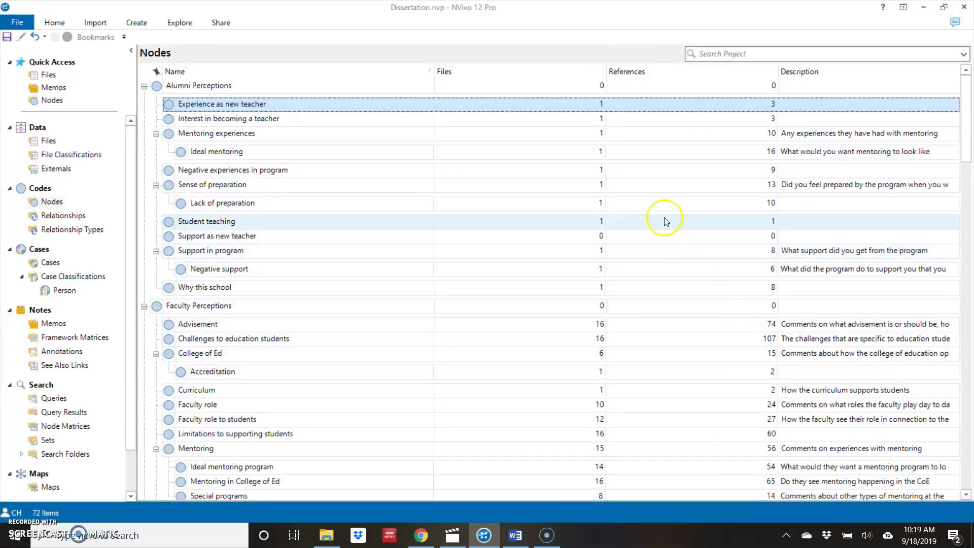
left_click(231, 206)
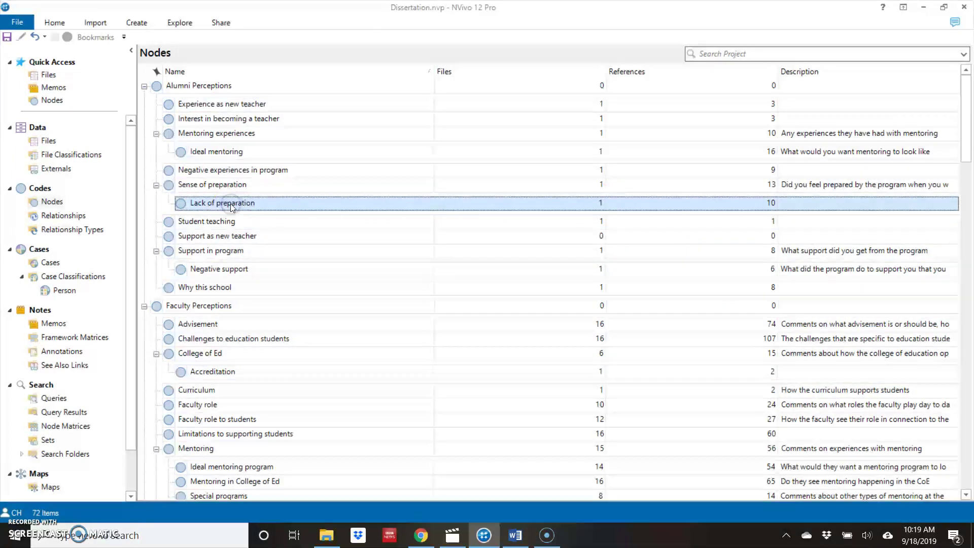
right_click(216, 207)
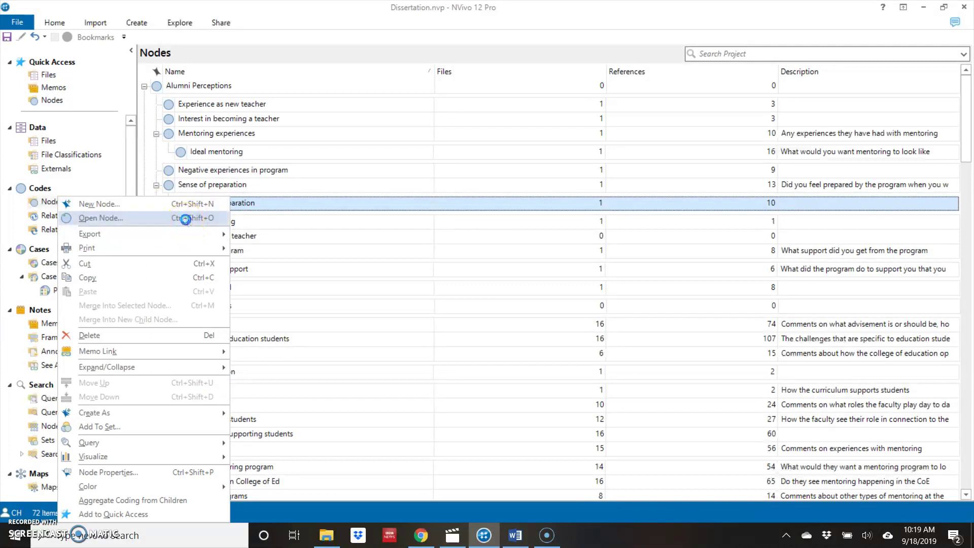
left_click(186, 219)
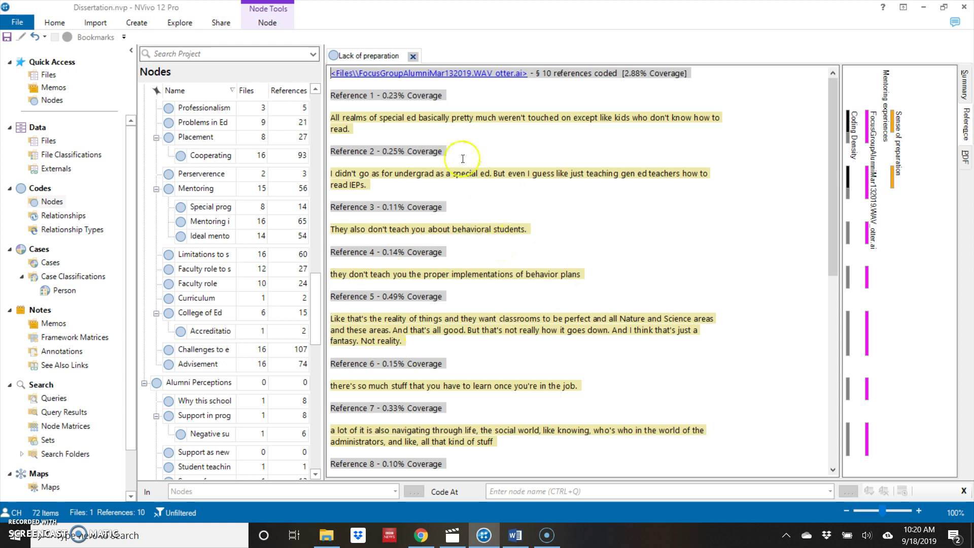
left_click(414, 57)
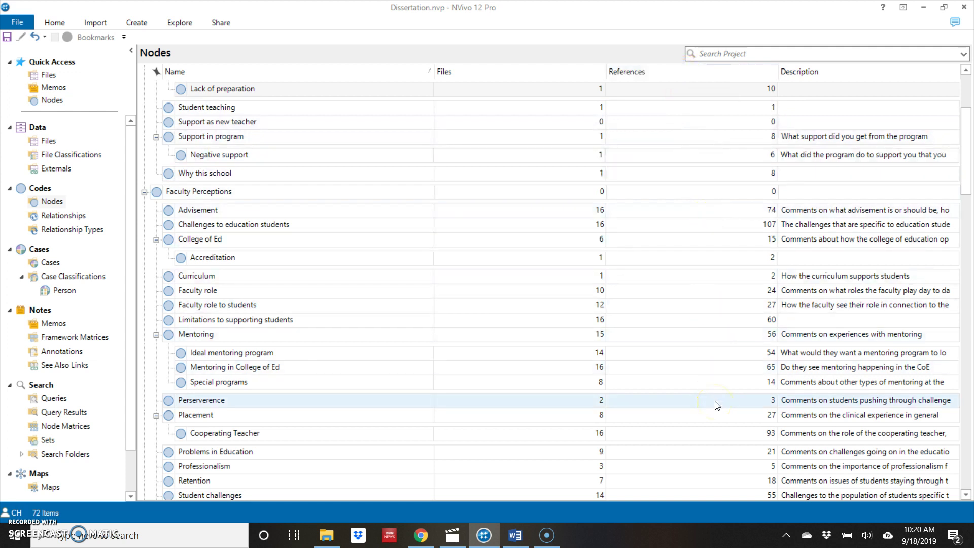
- In Chrome, scroll NVivo Help's Export nodes page to the 'Export the references in a node' steps
left_click(420, 535)
scroll(436, 284, "up", 15)
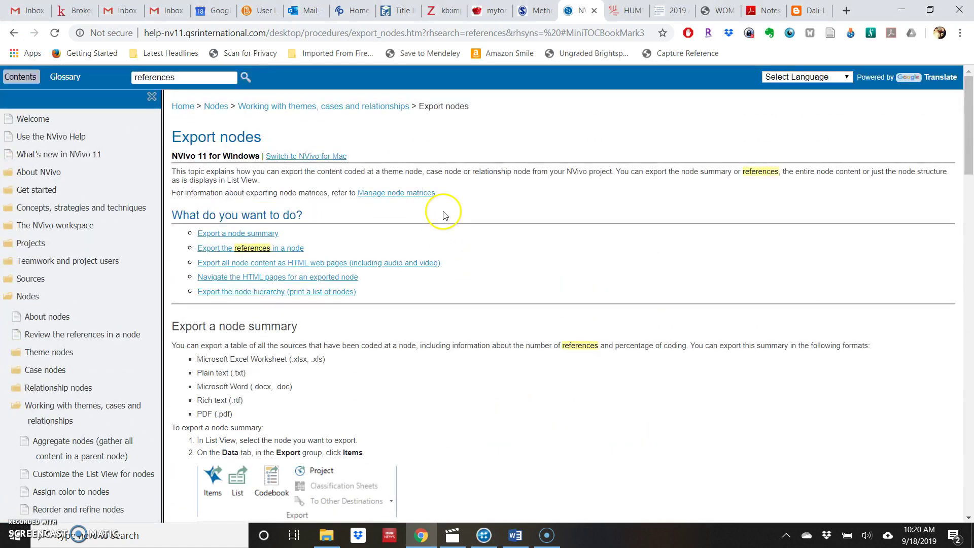
left_click(159, 76)
double_click(160, 76)
left_click(177, 81)
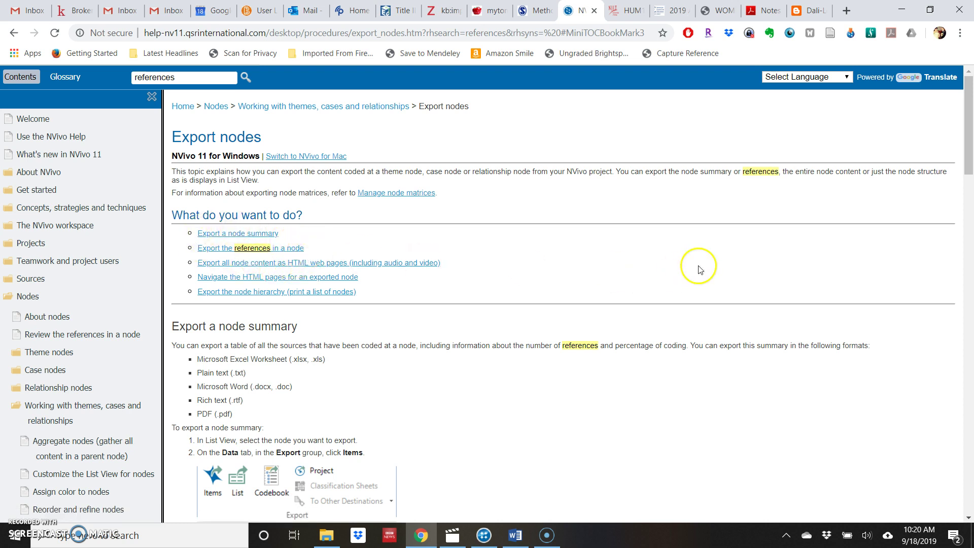
scroll(695, 265, "down", 10)
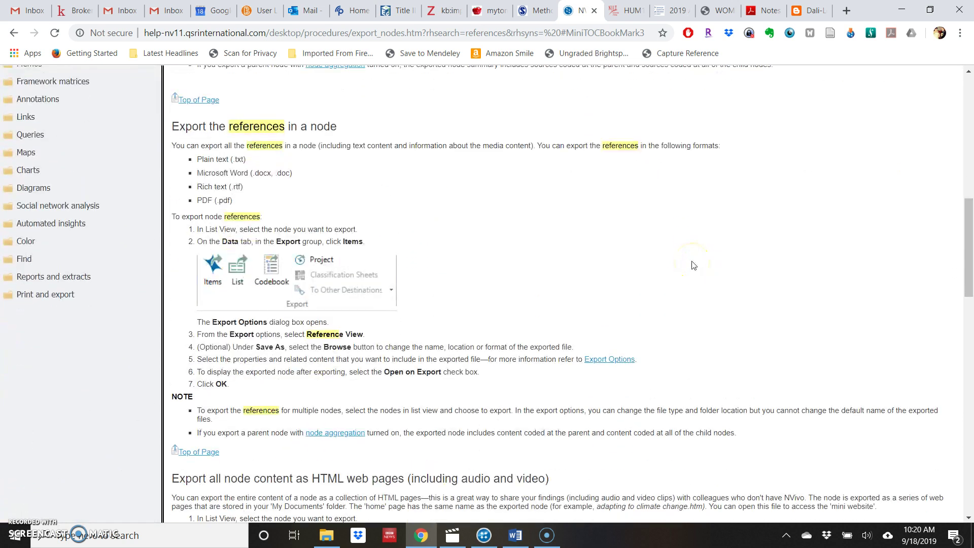
scroll(692, 265, "down", 2)
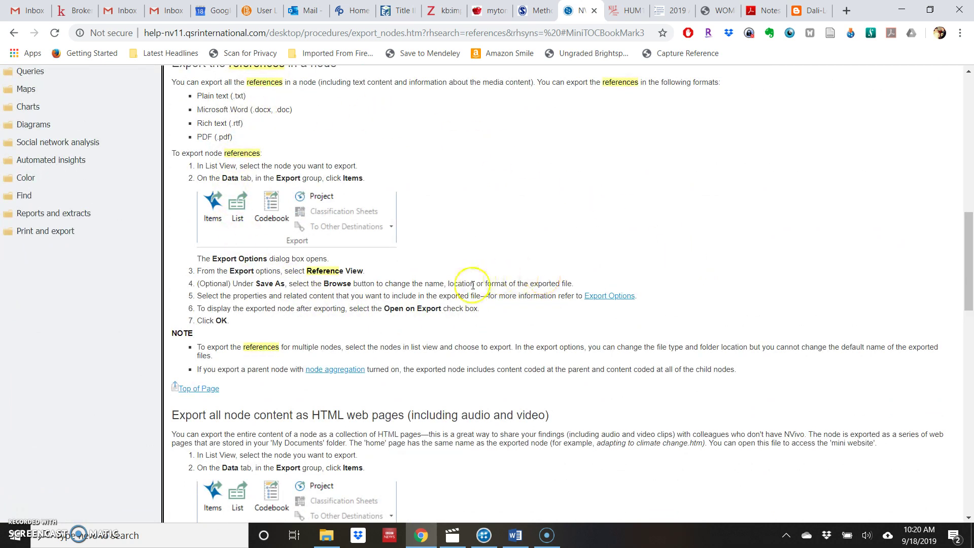
mouse_move(493, 539)
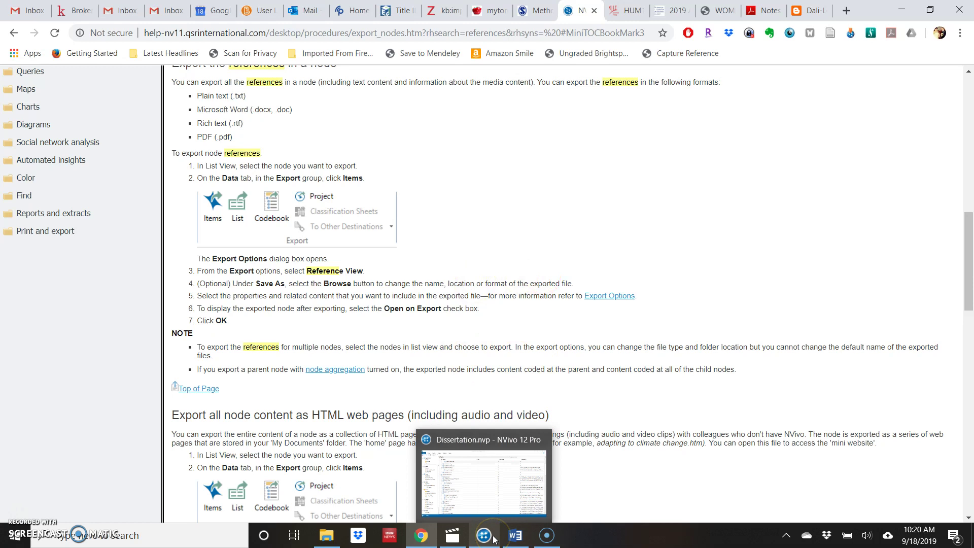
left_click(494, 539)
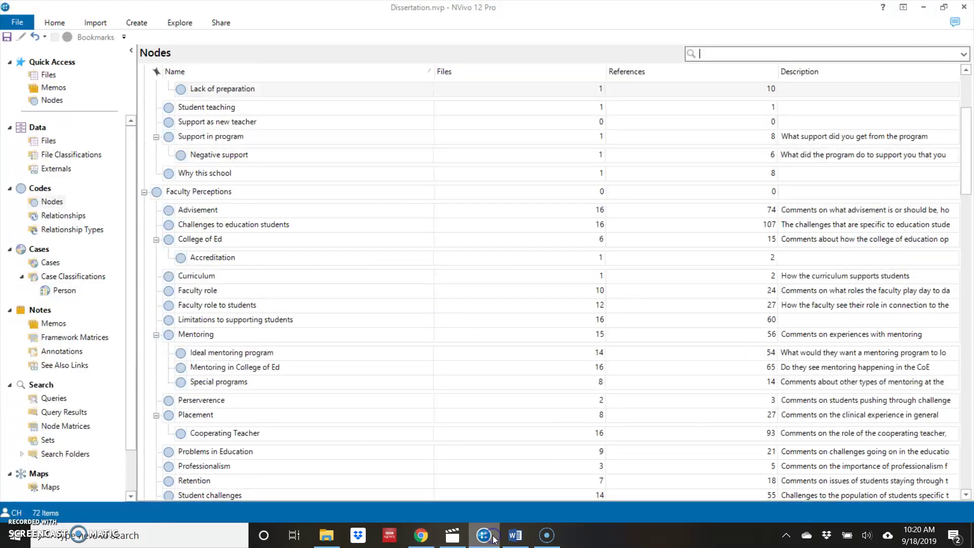
scroll(707, 284, "up", 3)
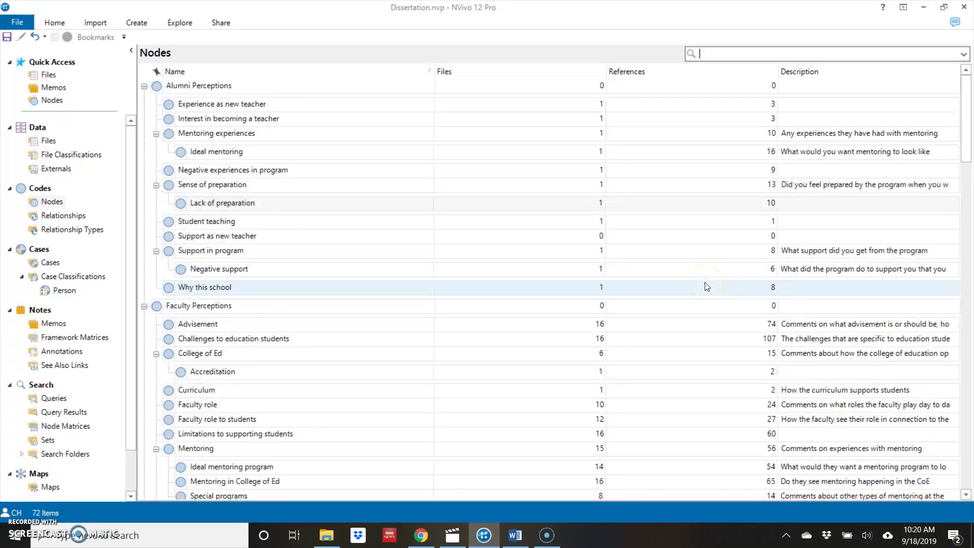
left_click(46, 205)
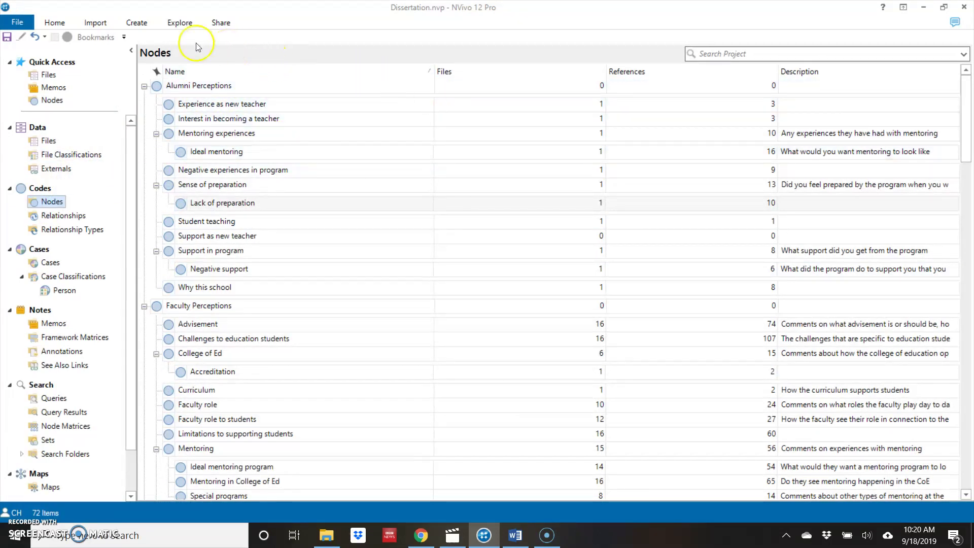
left_click(217, 24)
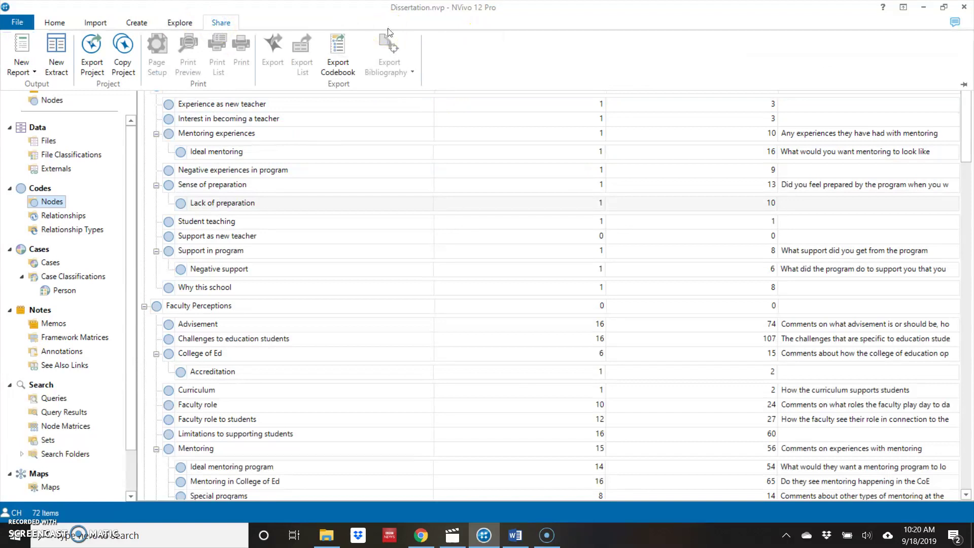
left_click(98, 193)
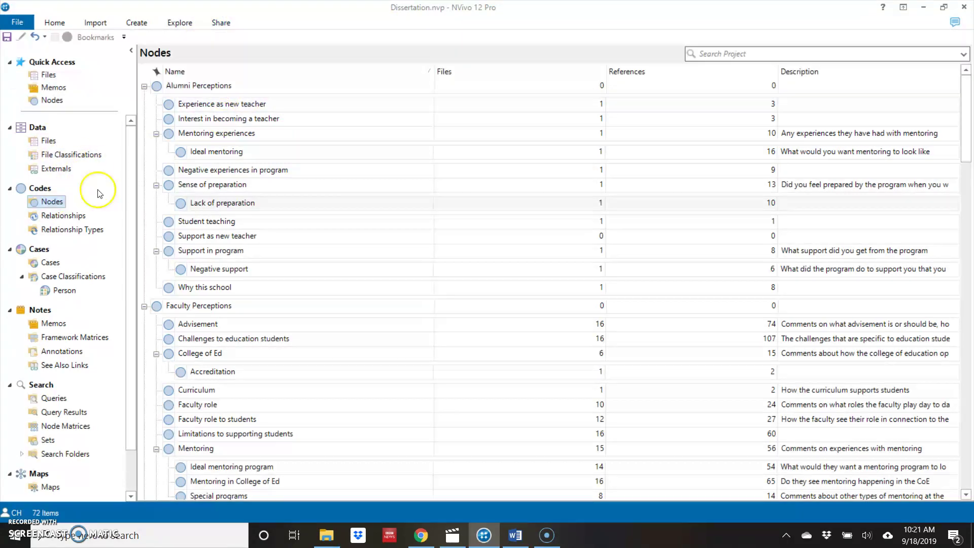
left_click(222, 23)
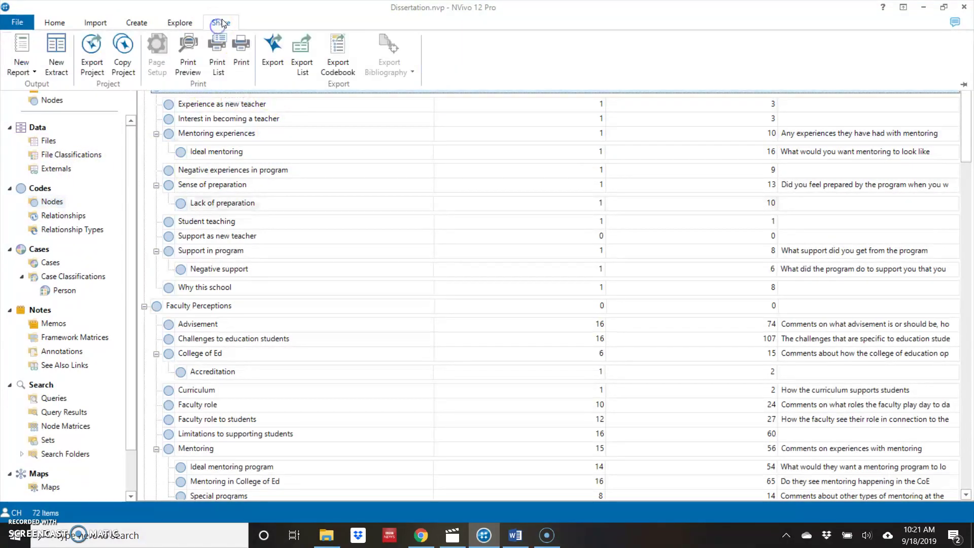
left_click(274, 48)
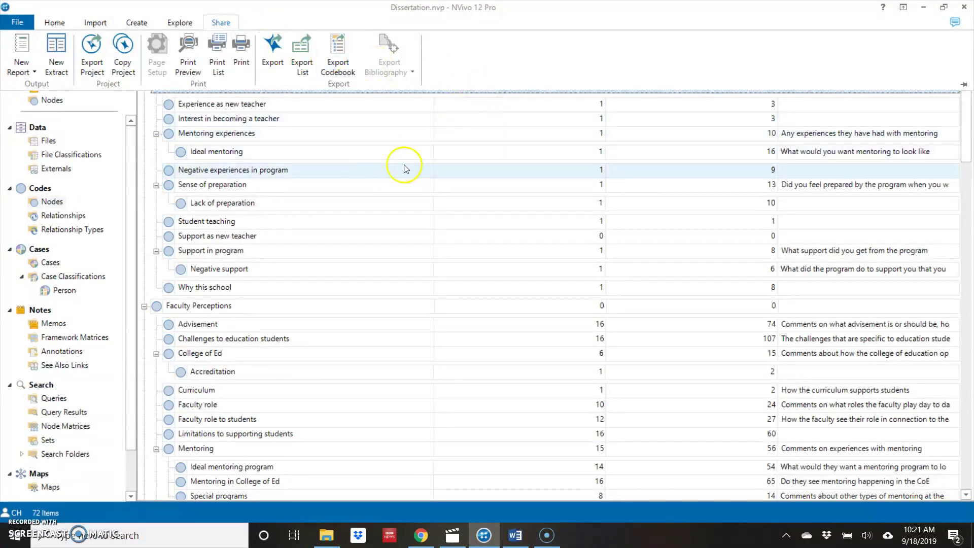
left_click(127, 156)
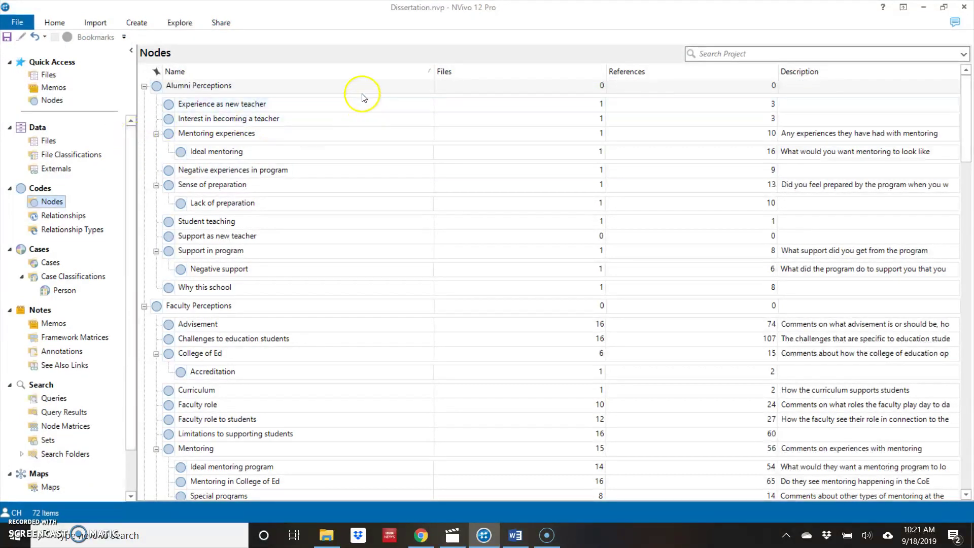
- Select the Alumni Perceptions and Faculty Perceptions parent nodes together in the Nodes list
left_click(330, 118)
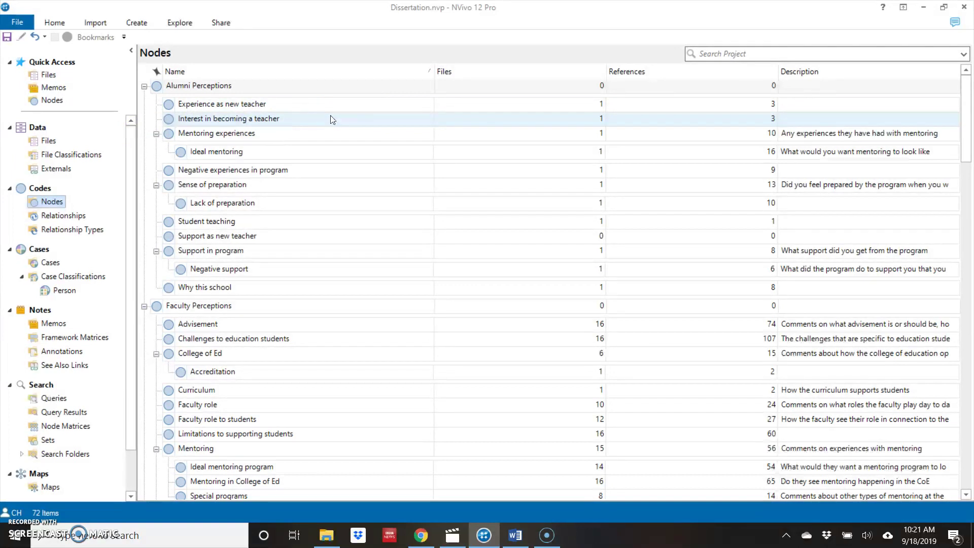
left_click(288, 100)
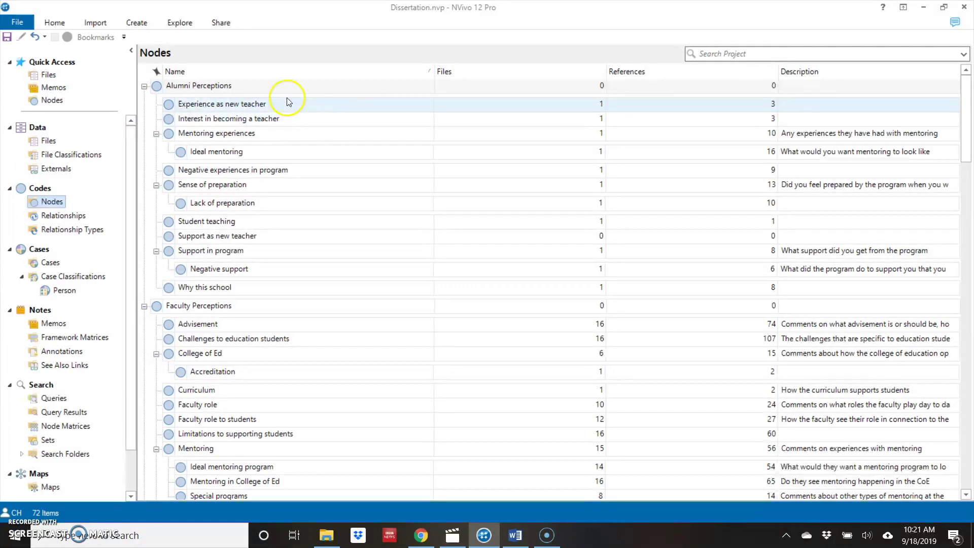
left_click(223, 91)
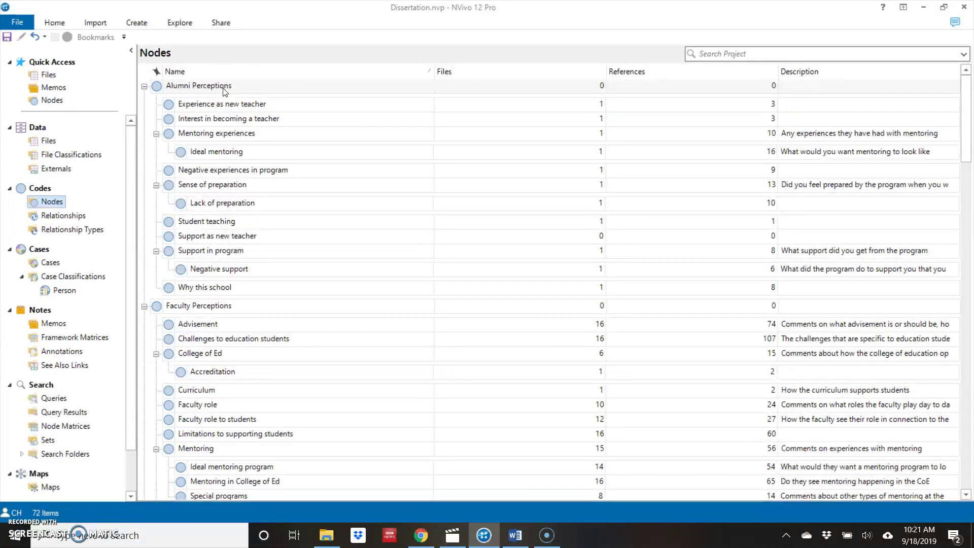
left_click_drag(168, 104, 207, 90)
left_click(207, 87)
left_click(206, 87)
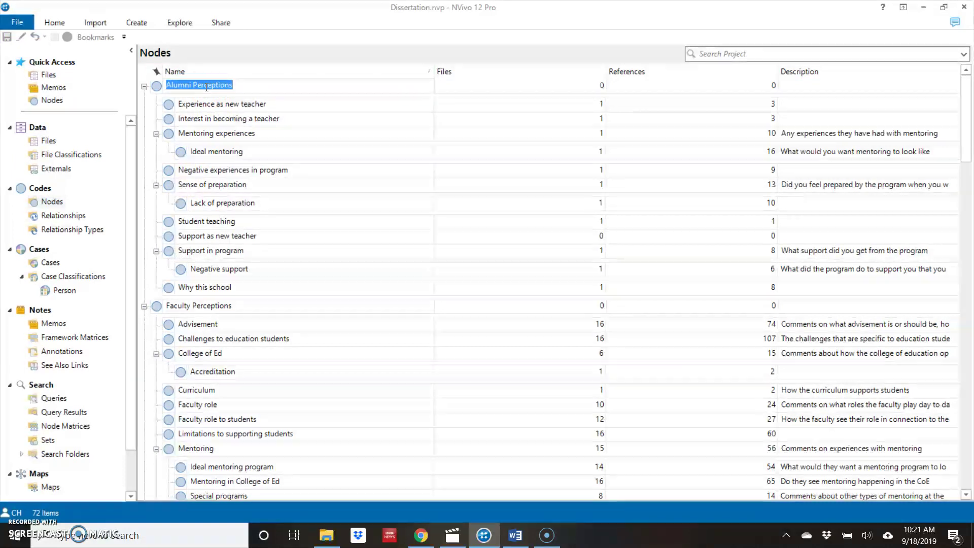
left_click(220, 103)
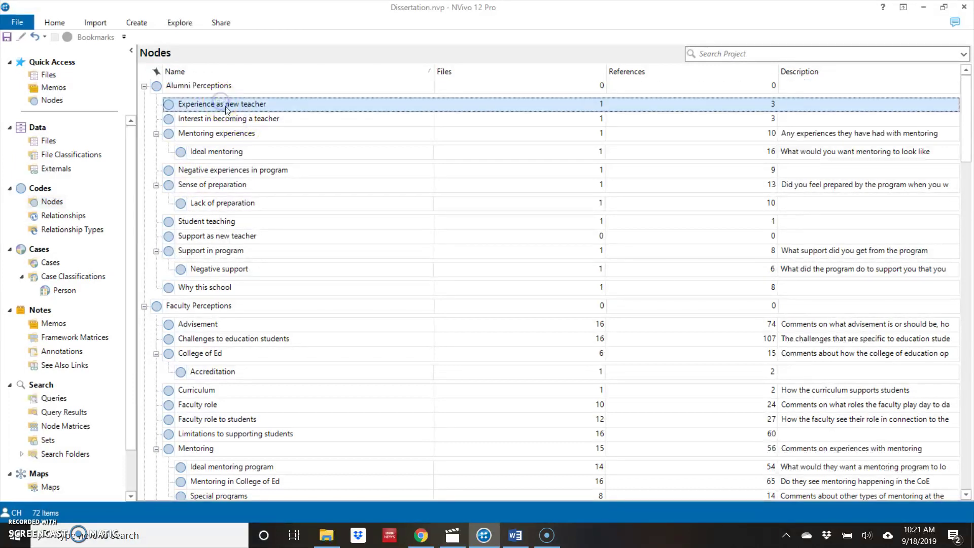
left_click(215, 119, "shift")
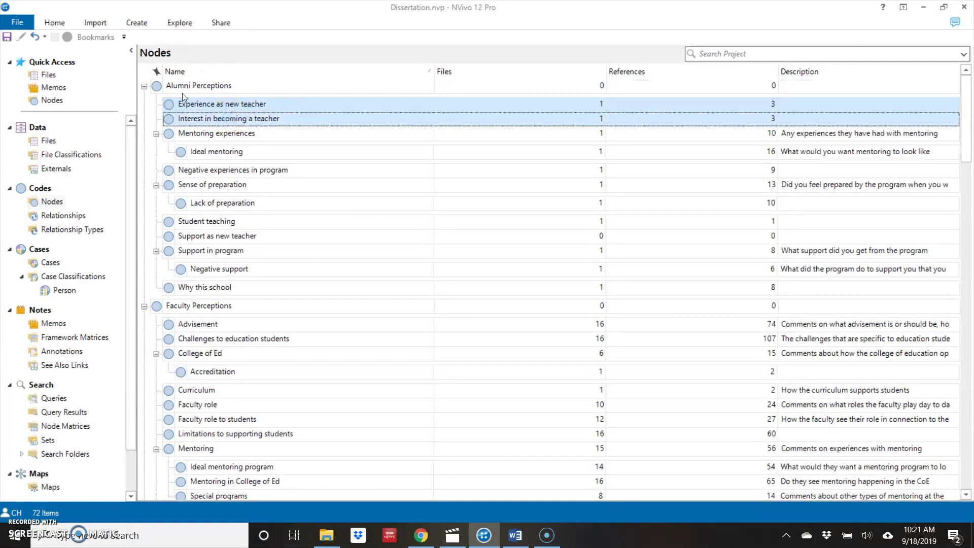
left_click(205, 88)
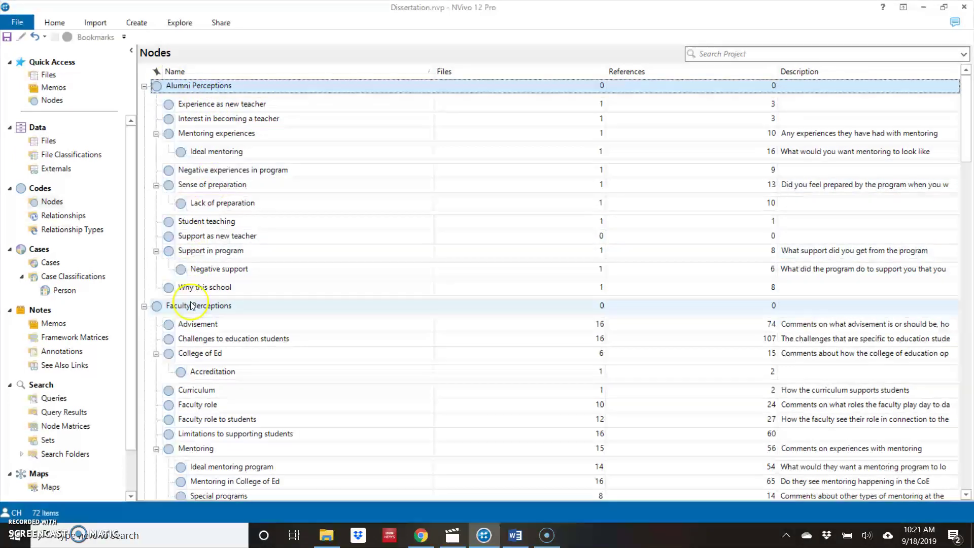
left_click(174, 306, "ctrl")
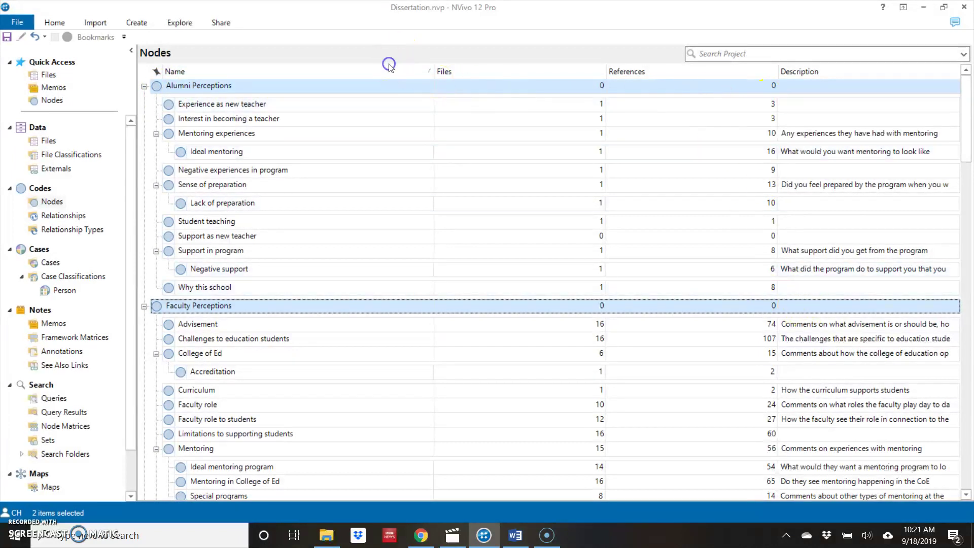
- Ctrl-select Experience as new teacher, Interest in becoming a teacher, Negative experiences in program and Sense of preparation
left_click(244, 106)
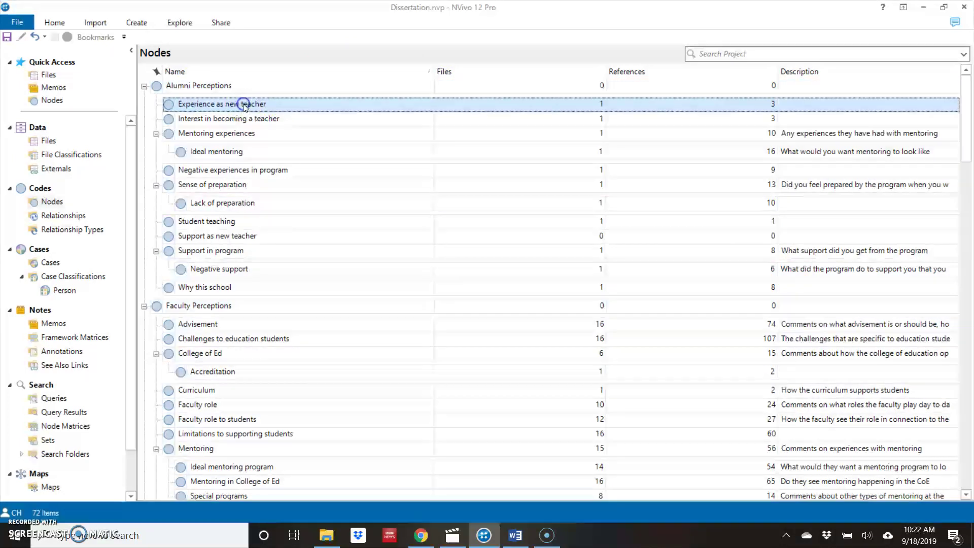
left_click_drag(244, 105, 225, 110)
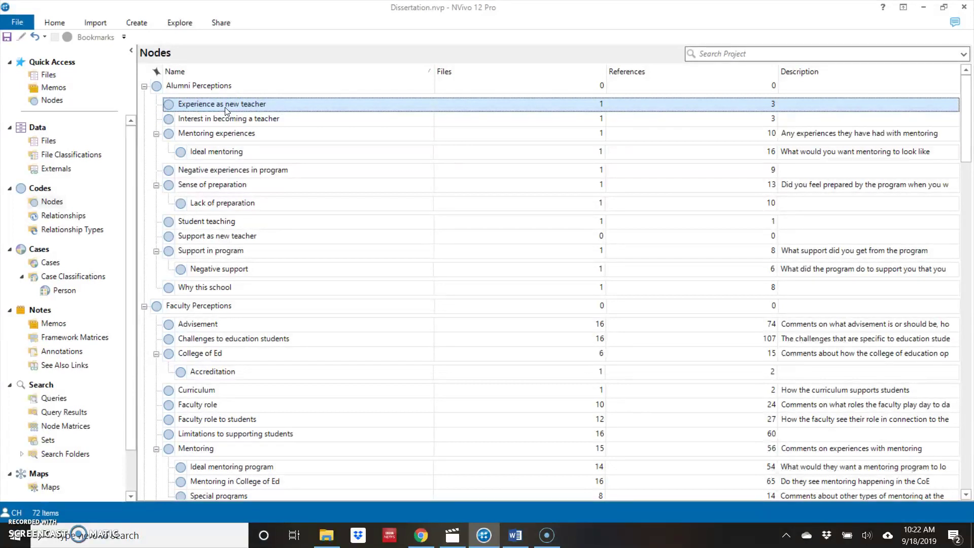
left_click(229, 118, "shift")
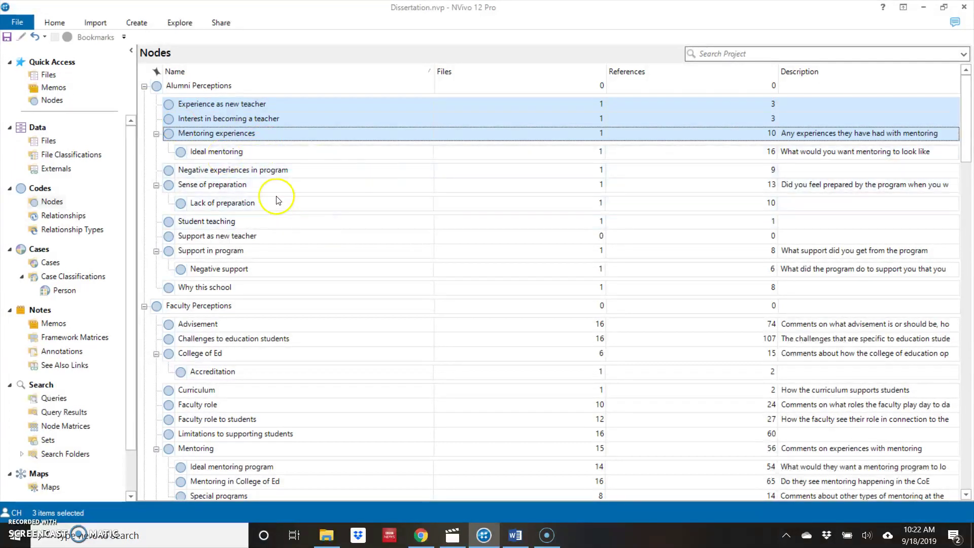
left_click(249, 170, "ctrl")
left_click(229, 184, "ctrl")
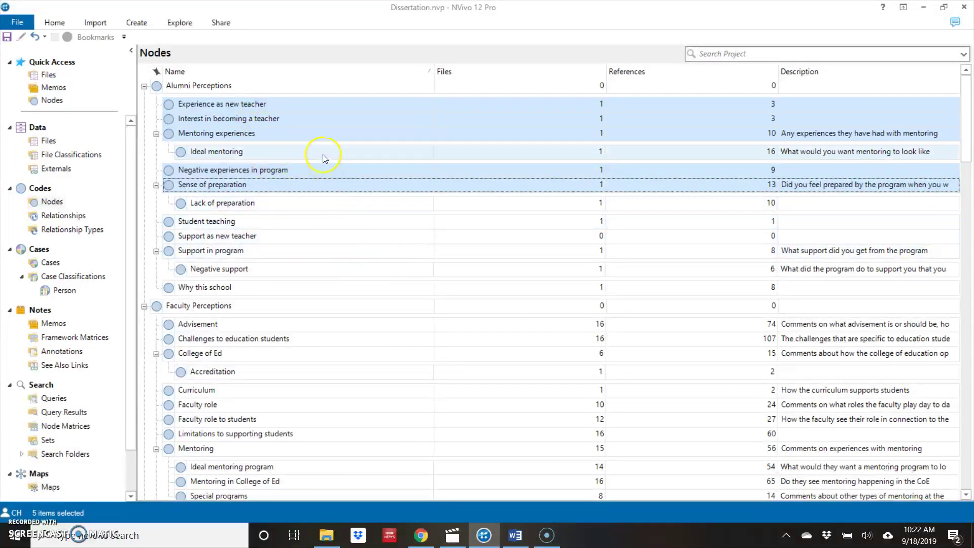
- Extend the selection down to Why this school, giving 47 selected nodes
scroll(333, 243, "down", 1)
scroll(335, 252, "down", 18)
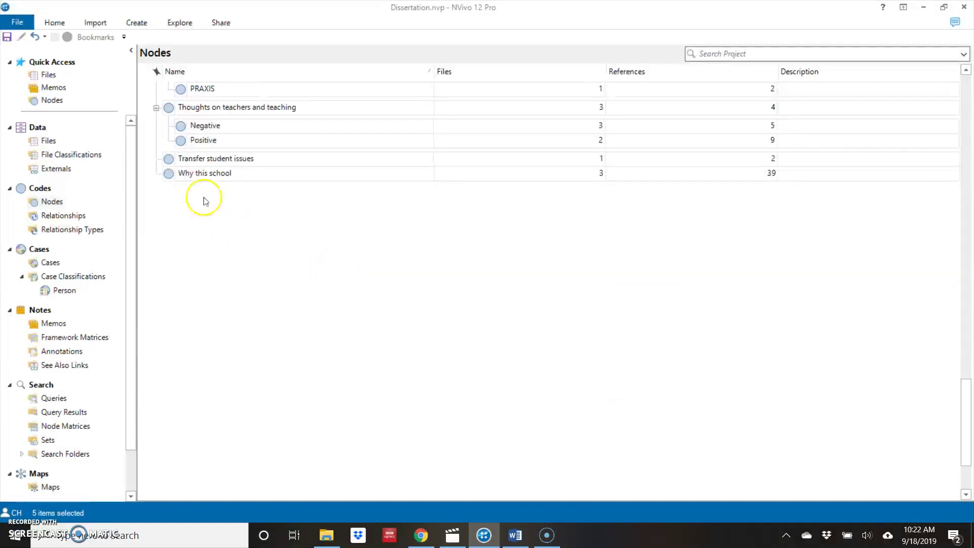
left_click(210, 173, "shift")
scroll(410, 308, "up", 9)
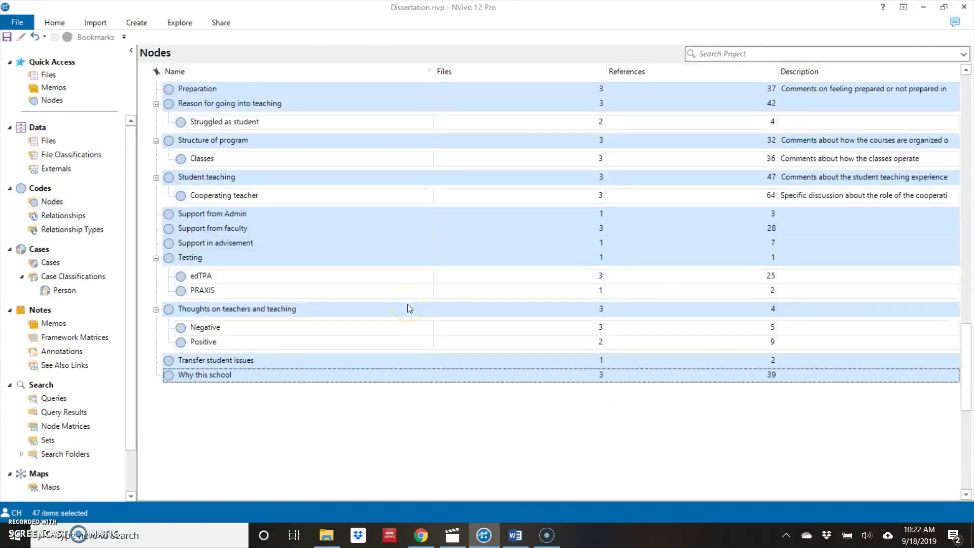
scroll(407, 303, "up", 9)
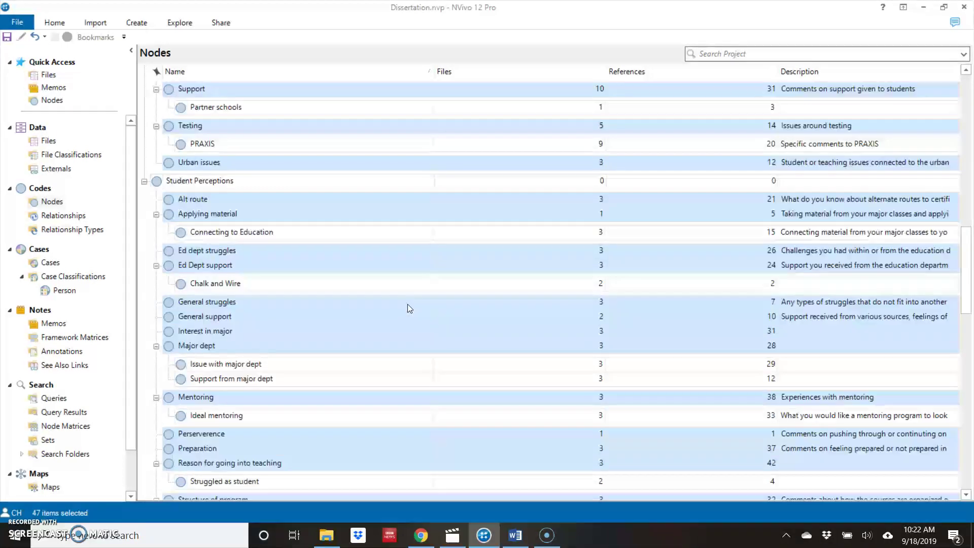
scroll(407, 304, "up", 5)
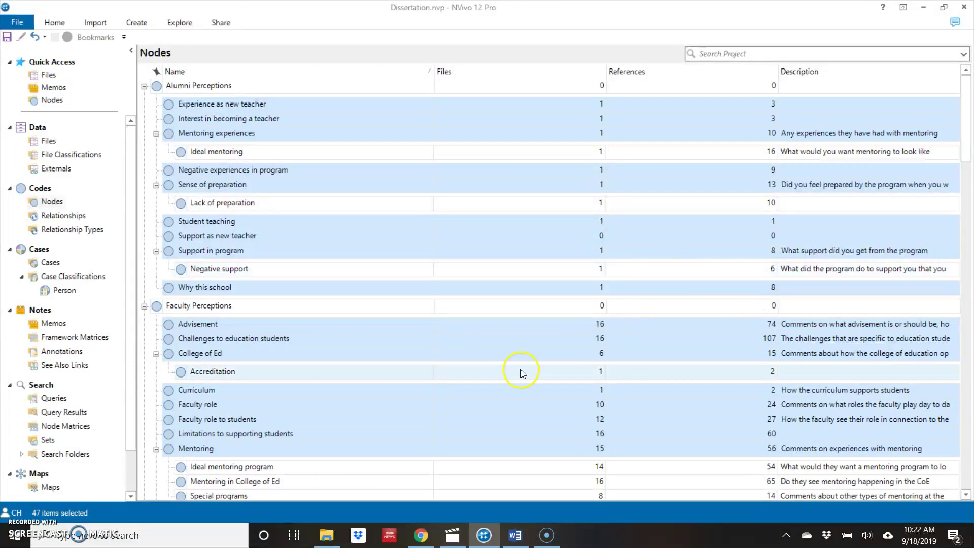
left_click(215, 23)
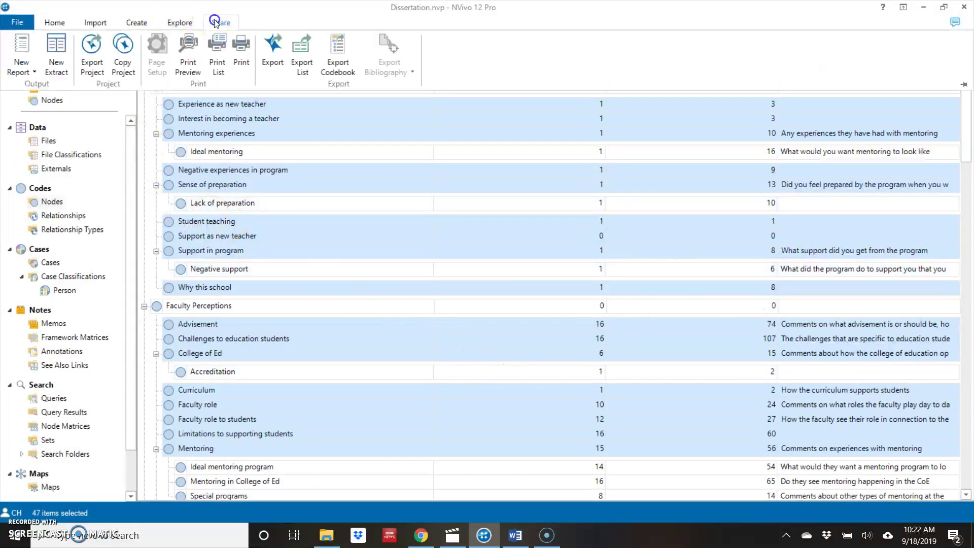
left_click(272, 45)
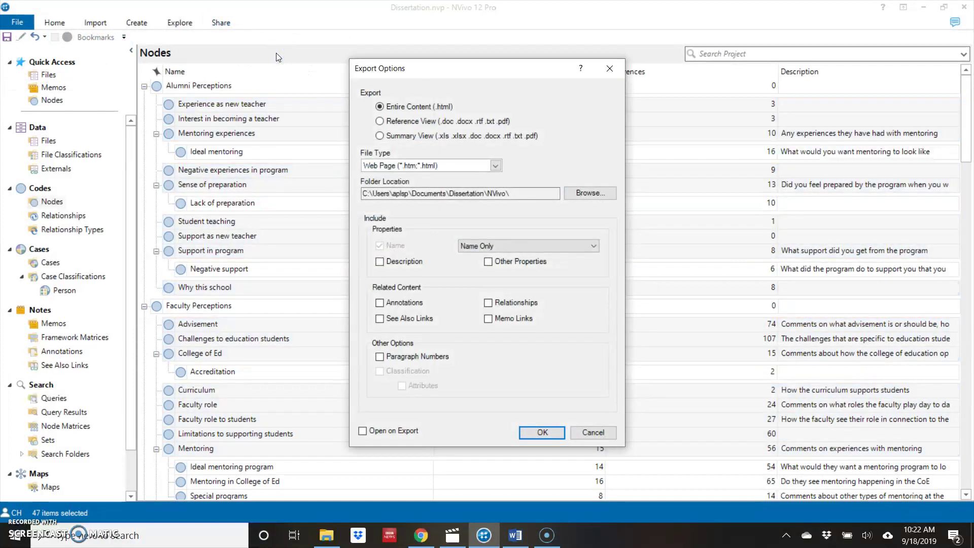
left_click(379, 121)
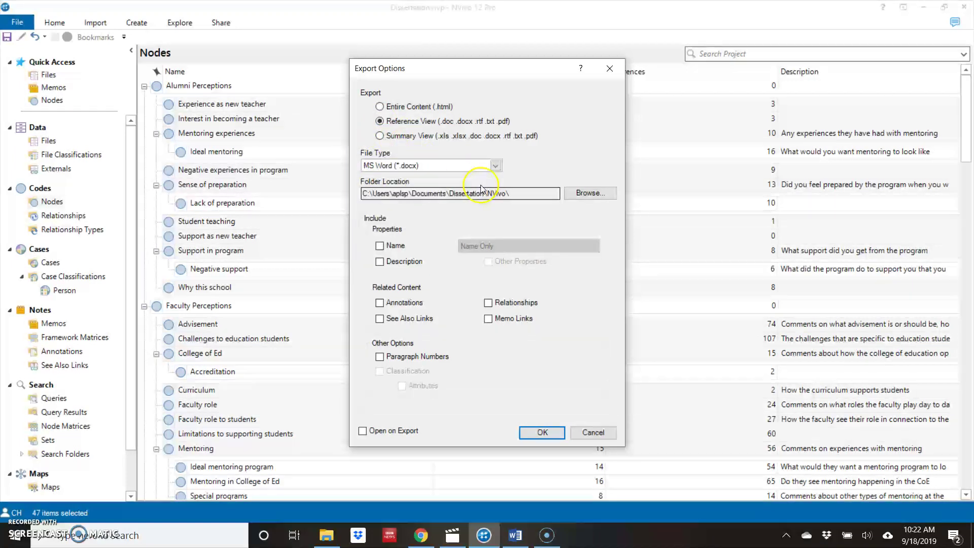
left_click(495, 166)
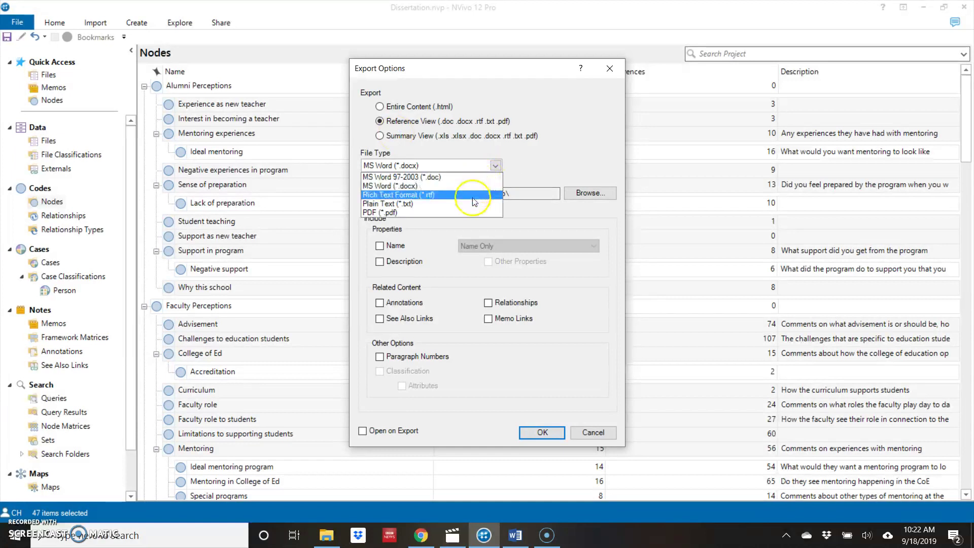
left_click(571, 161)
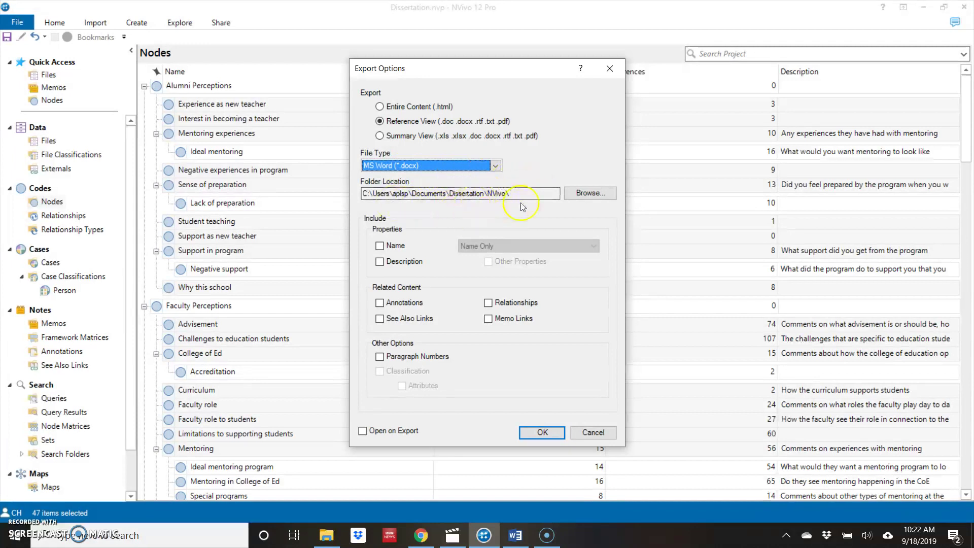
left_click(379, 246)
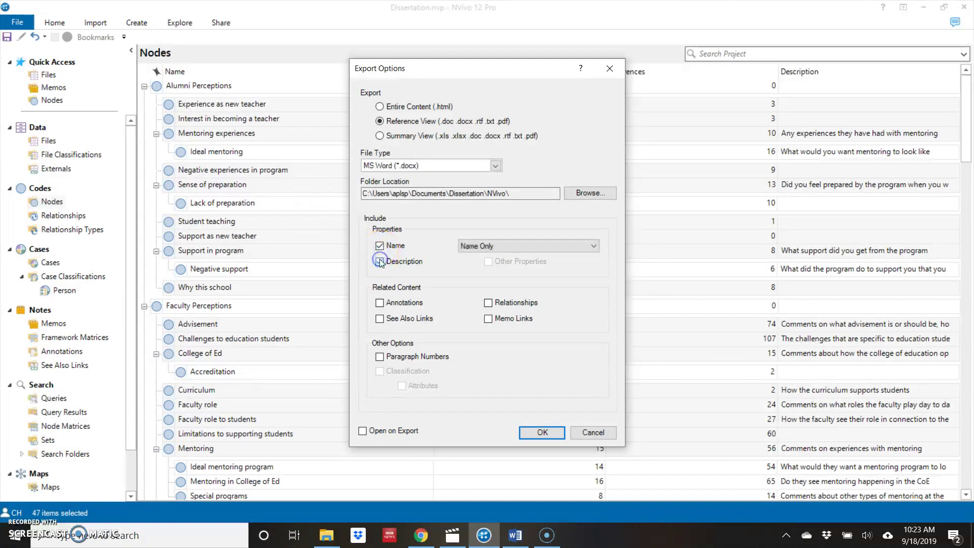
left_click(380, 262)
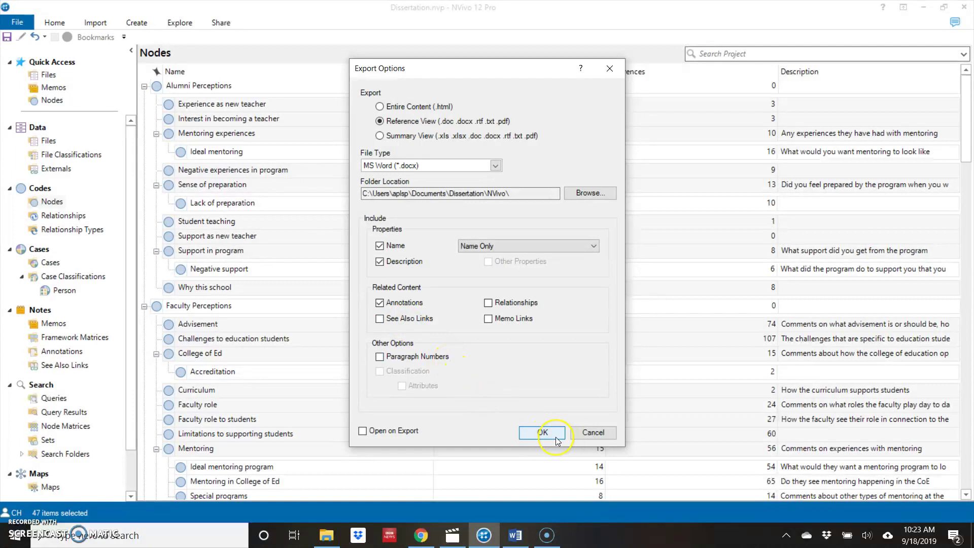
left_click(594, 432)
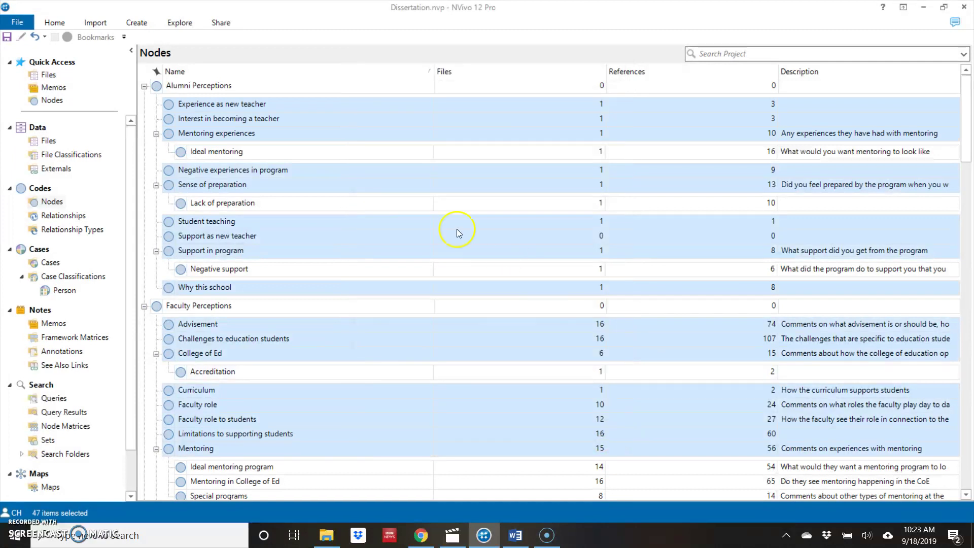
left_click(382, 29)
- Select the Ideal mentoring, Lack of preparation, Negative support and Accreditation nodes
left_click(231, 105)
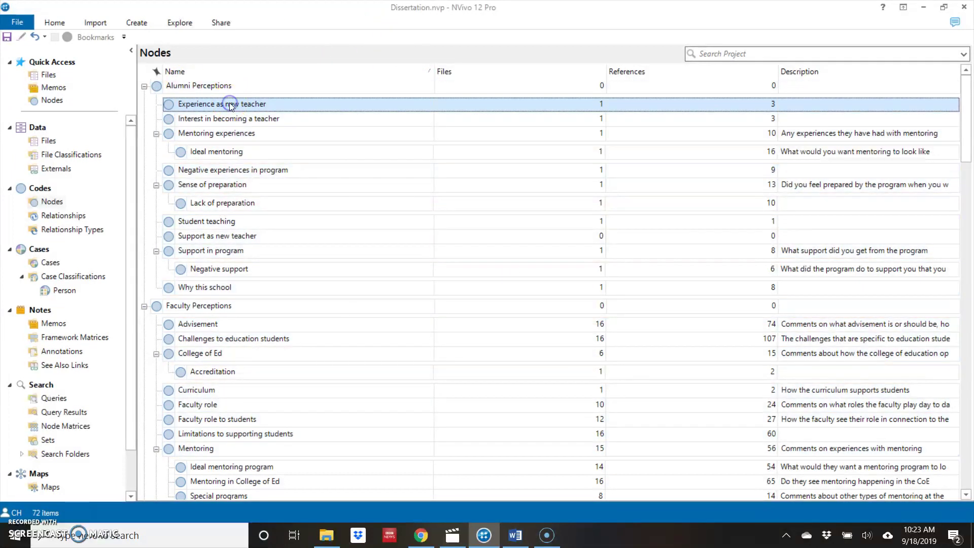
left_click(232, 155)
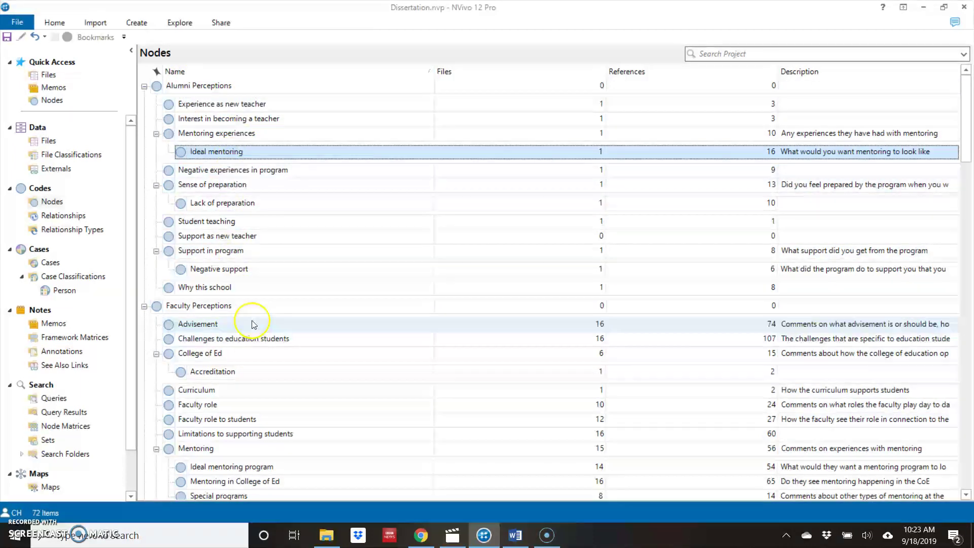
left_click(231, 372, "ctrl")
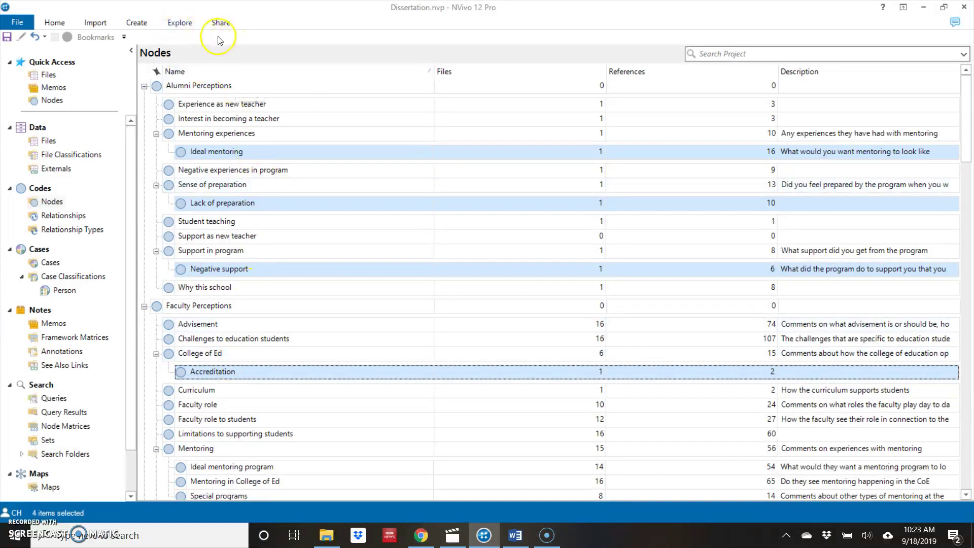
- Open File Explorer on the Dissertation\NVivo folder holding the exported Word documents
left_click(230, 30)
left_click(366, 51)
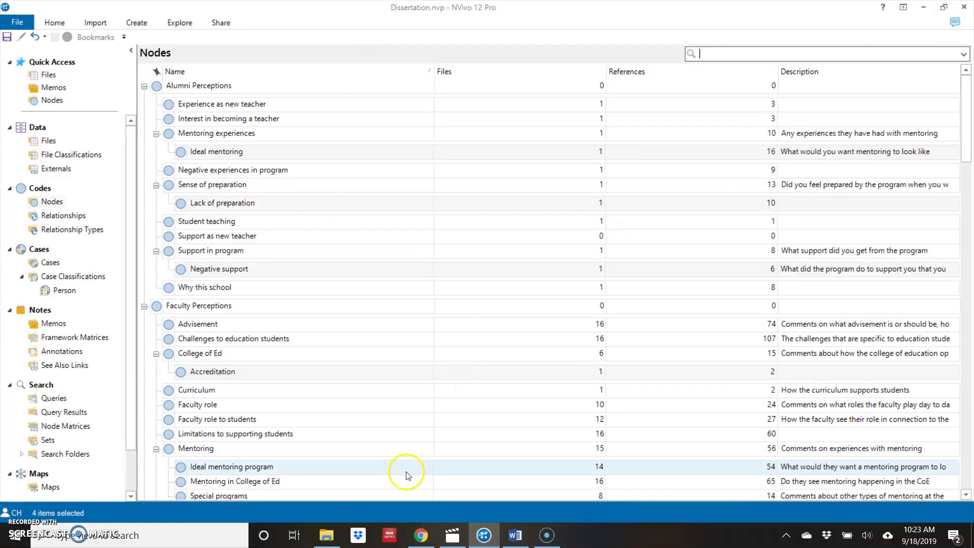
left_click(326, 536)
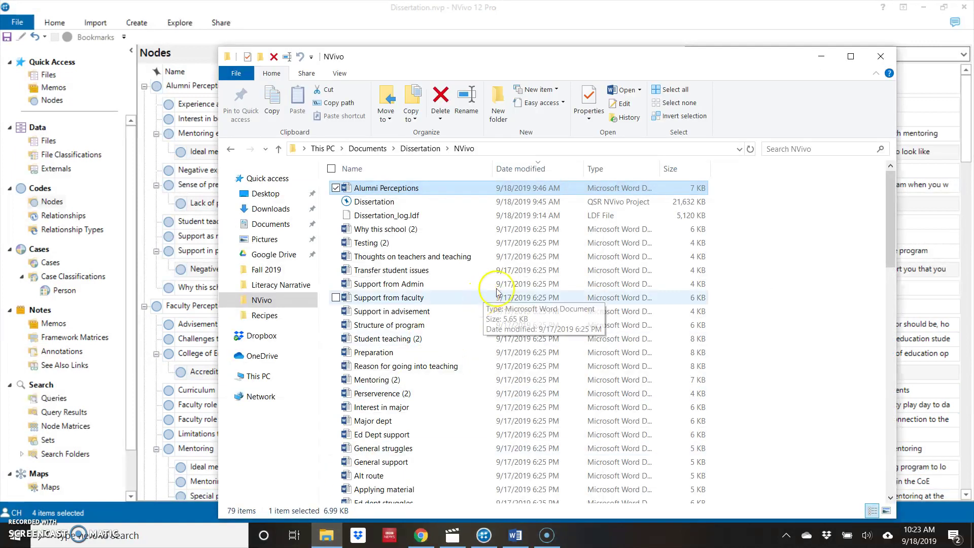
- Browse the exported node documents and open Problems in Education.docx in Word
scroll(588, 282, "down", 1)
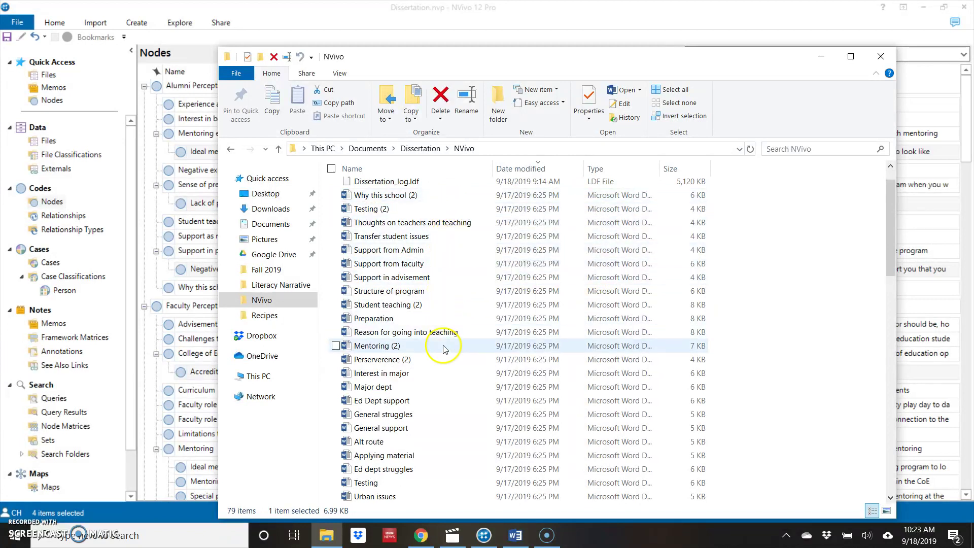
scroll(453, 375, "down", 1)
scroll(453, 374, "down", 3)
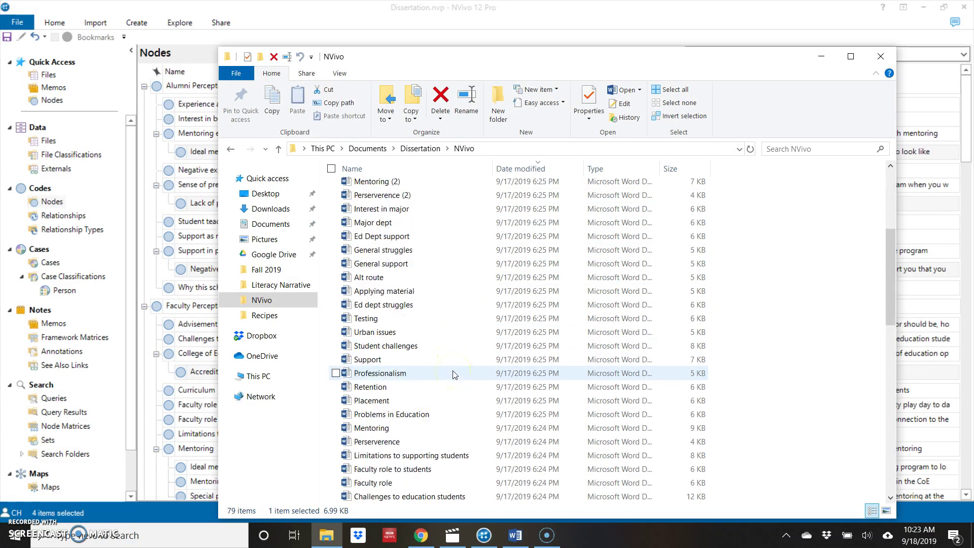
scroll(453, 374, "down", 1)
double_click(403, 374)
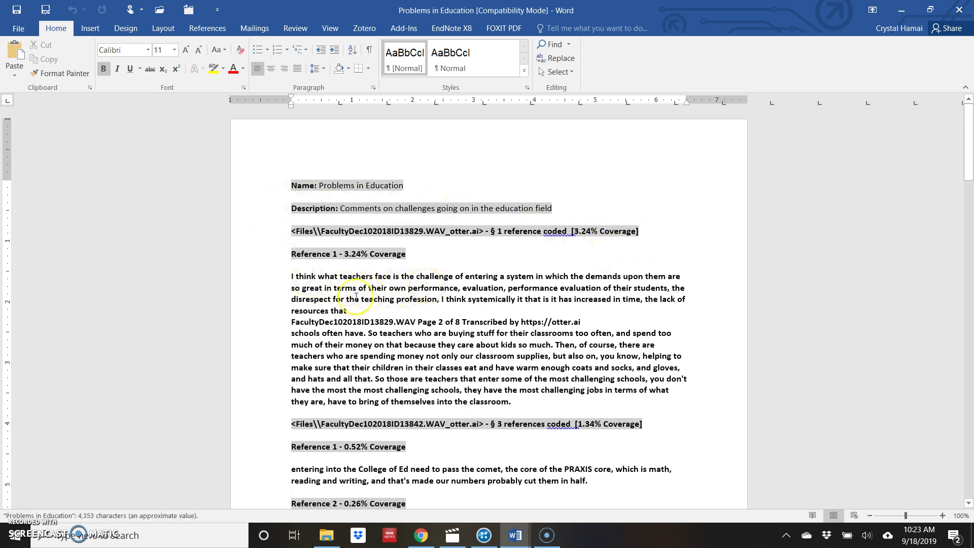
scroll(583, 330, "down", 3)
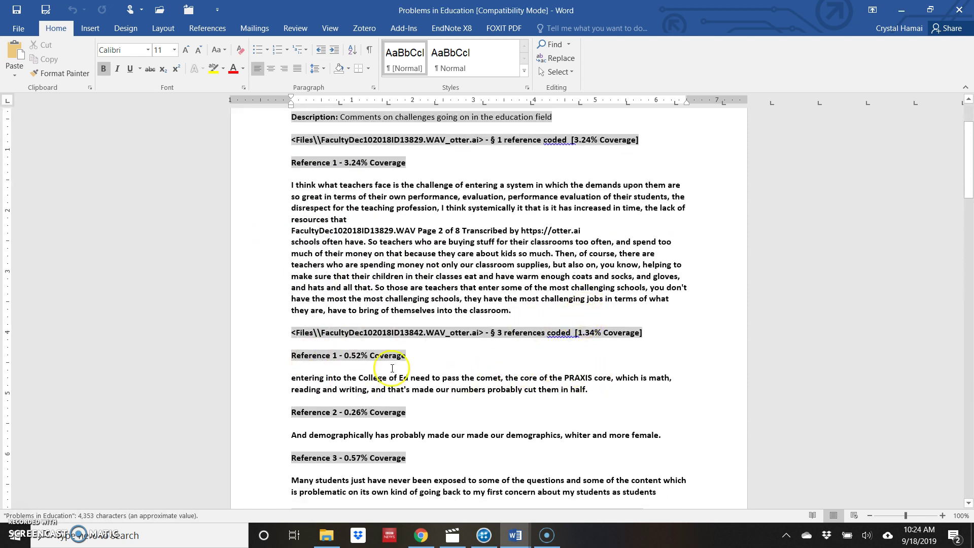
scroll(375, 348, "down", 2)
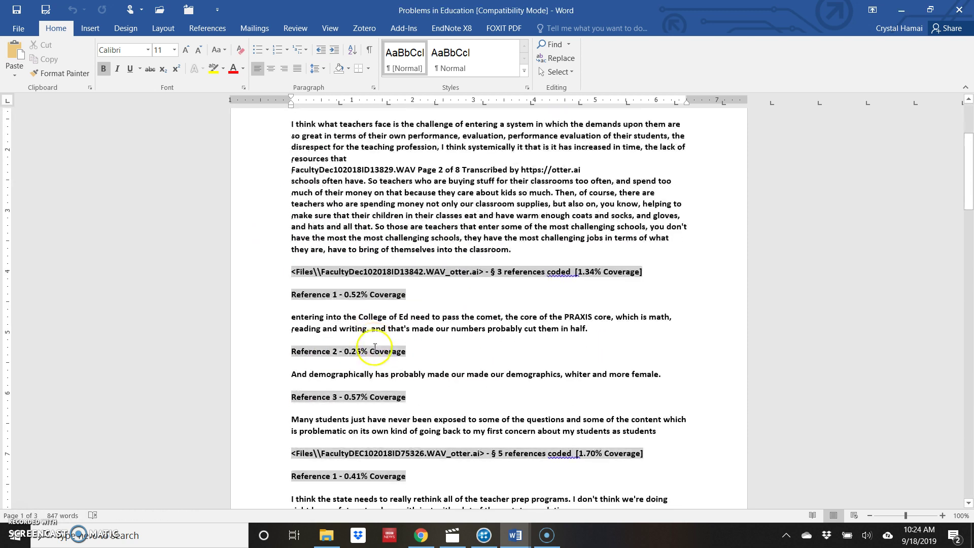
scroll(513, 399, "down", 12)
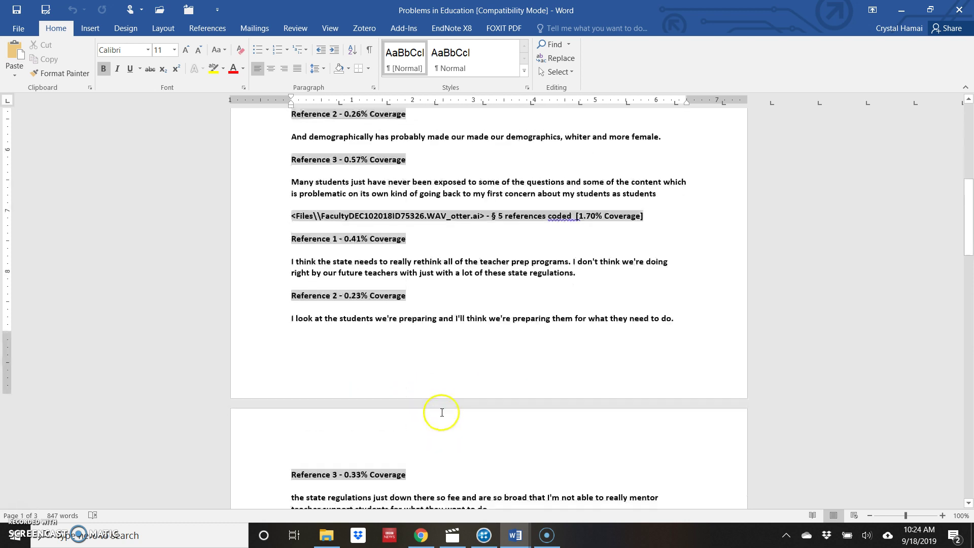
scroll(490, 390, "down", 8)
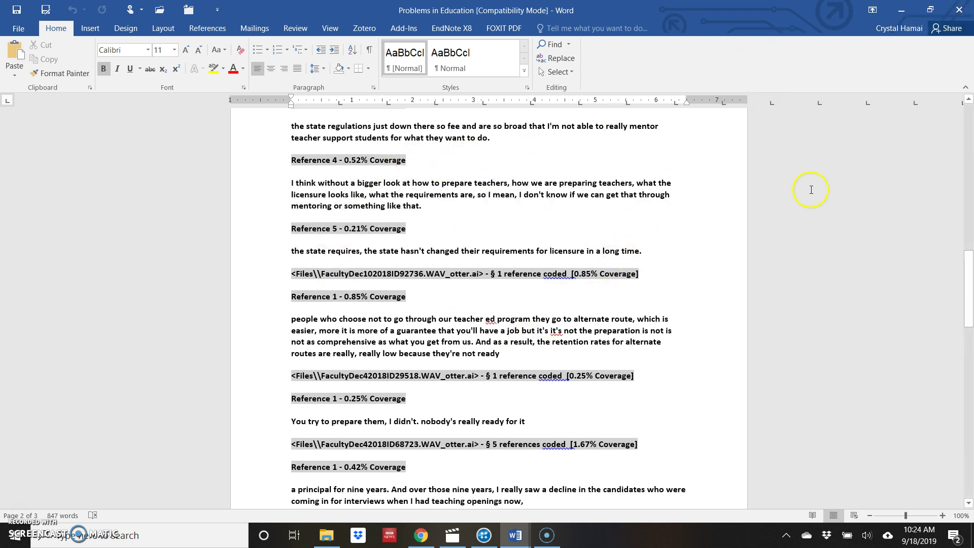
left_click(420, 538)
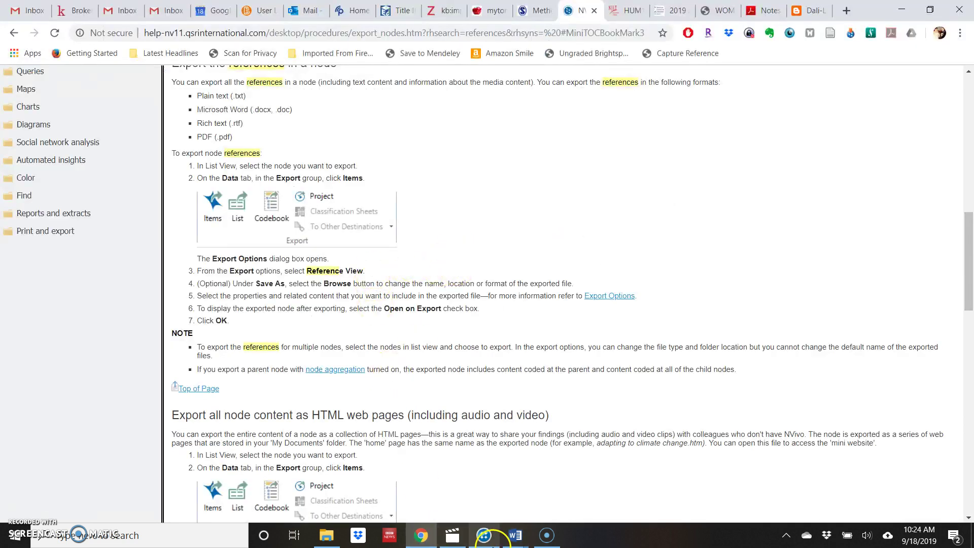
left_click(484, 536)
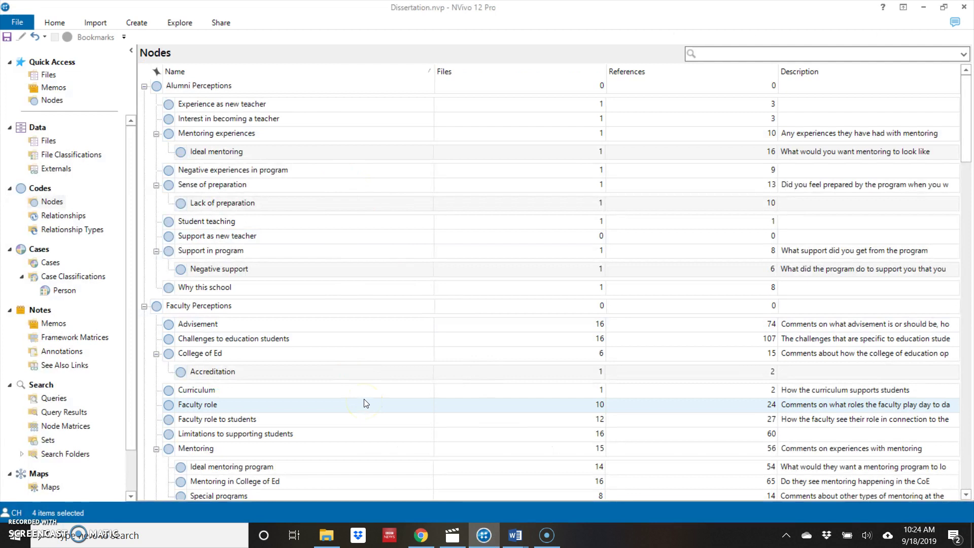
scroll(413, 269, "down", 6)
scroll(413, 249, "down", 12)
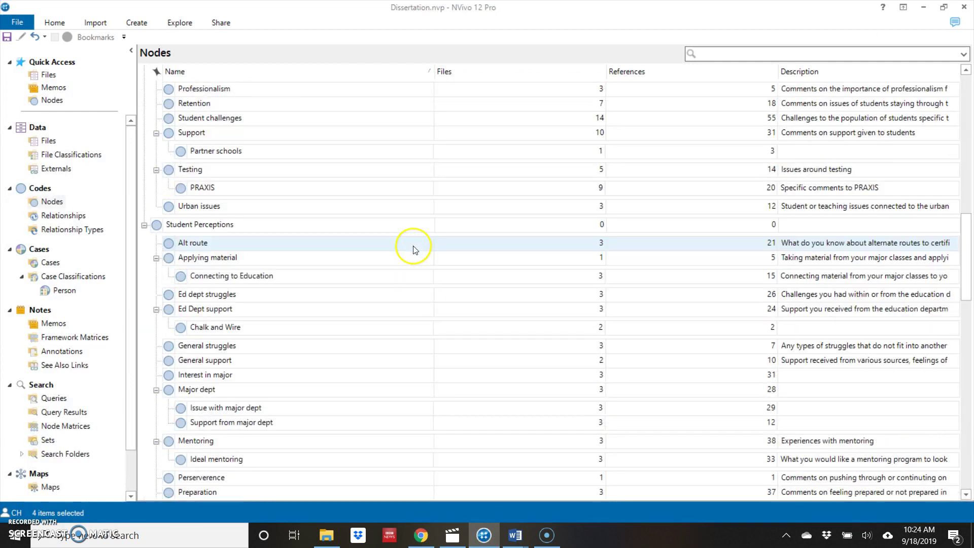
scroll(416, 250, "up", 12)
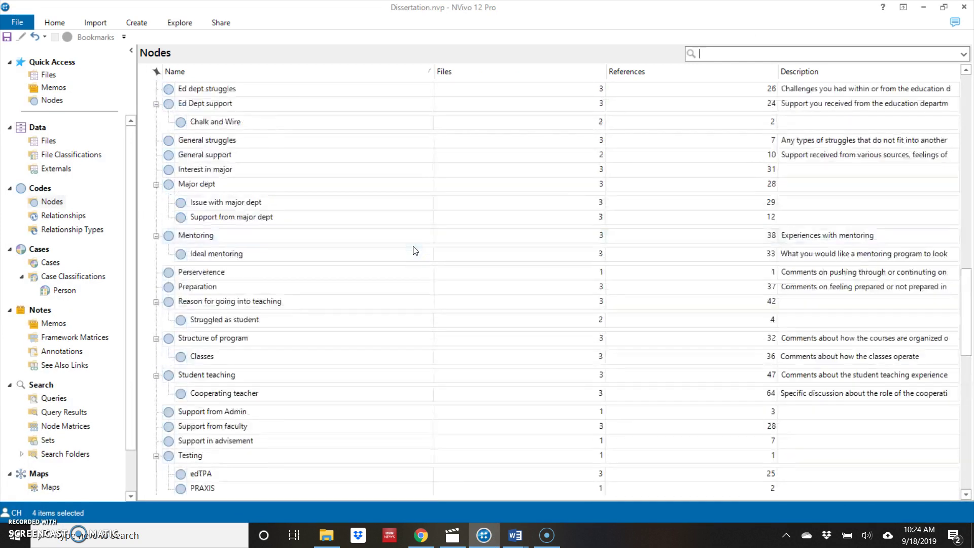
scroll(414, 250, "up", 6)
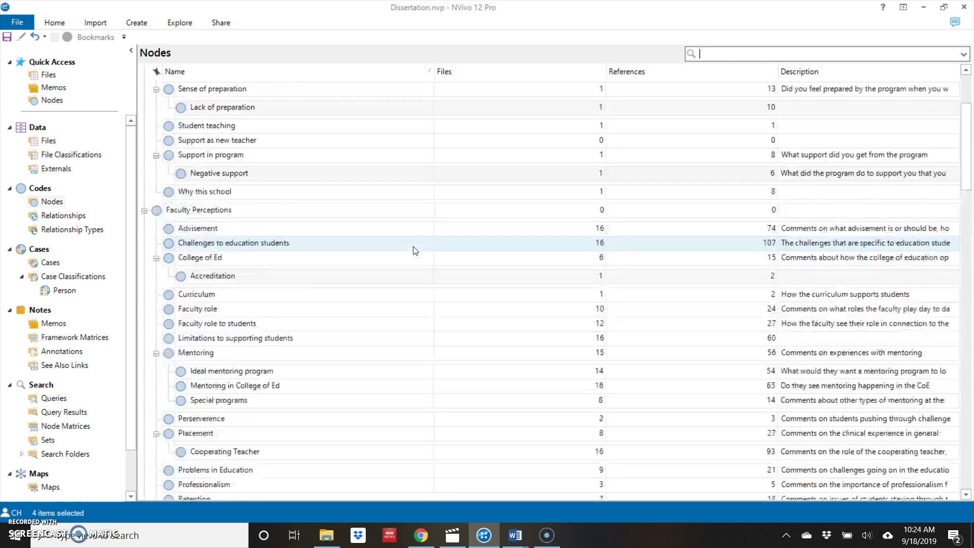
scroll(413, 250, "down", 1)
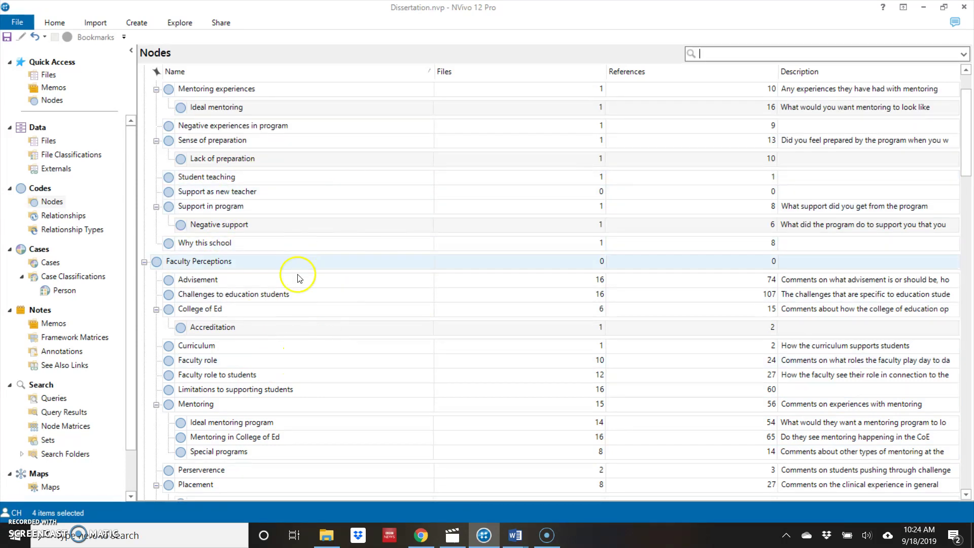
scroll(410, 324, "up", 1)
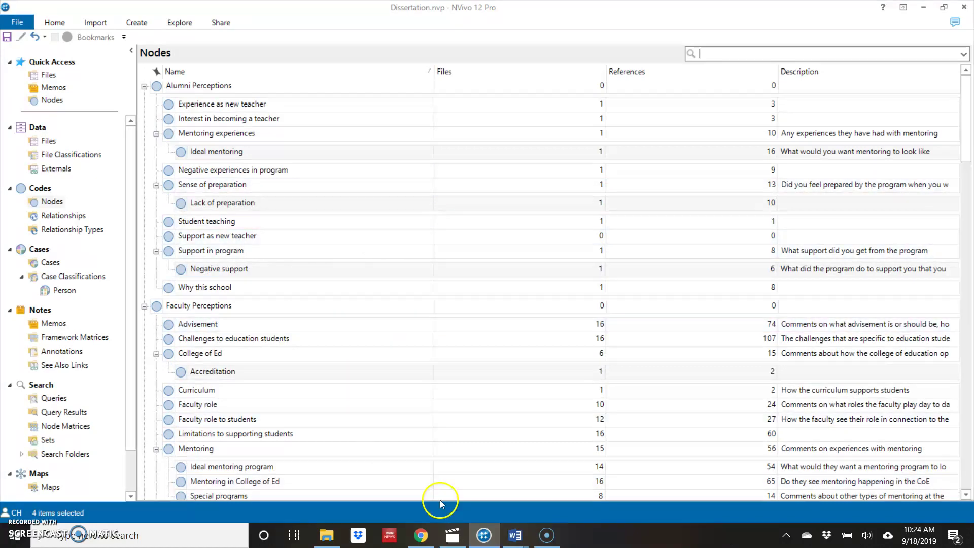
left_click(421, 535)
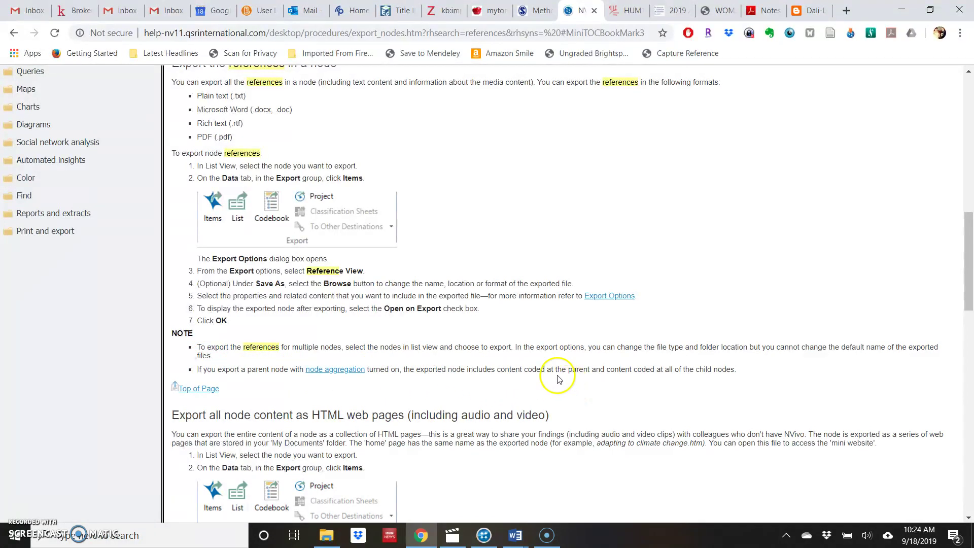
left_click(491, 540)
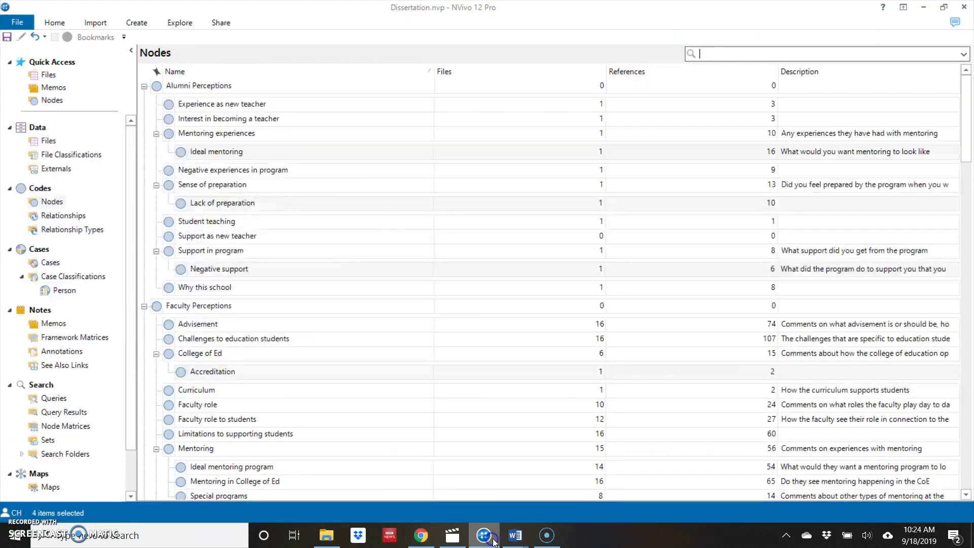
- Enable Aggregate coding from children in Alumni Perceptions' Node Properties, giving 1 file and 55 references
left_click(210, 87)
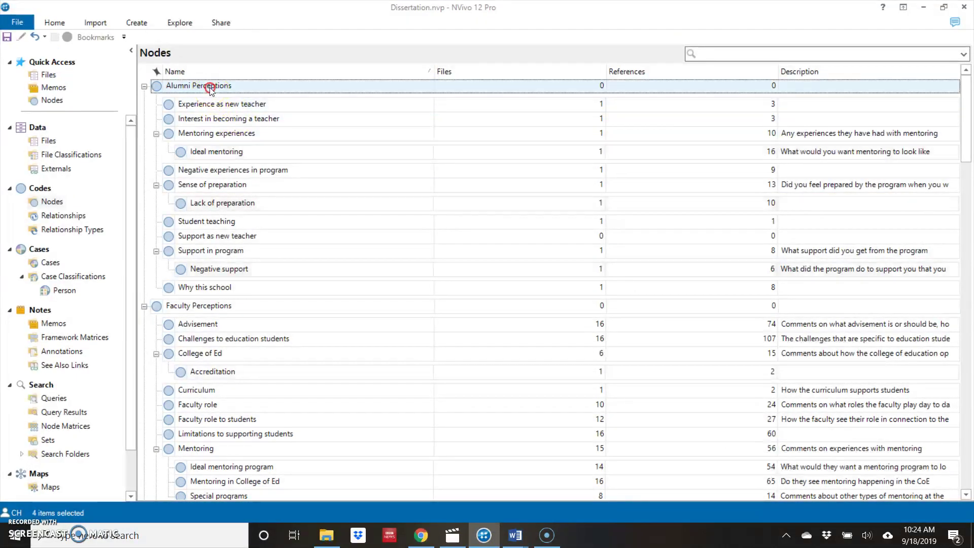
right_click(210, 90)
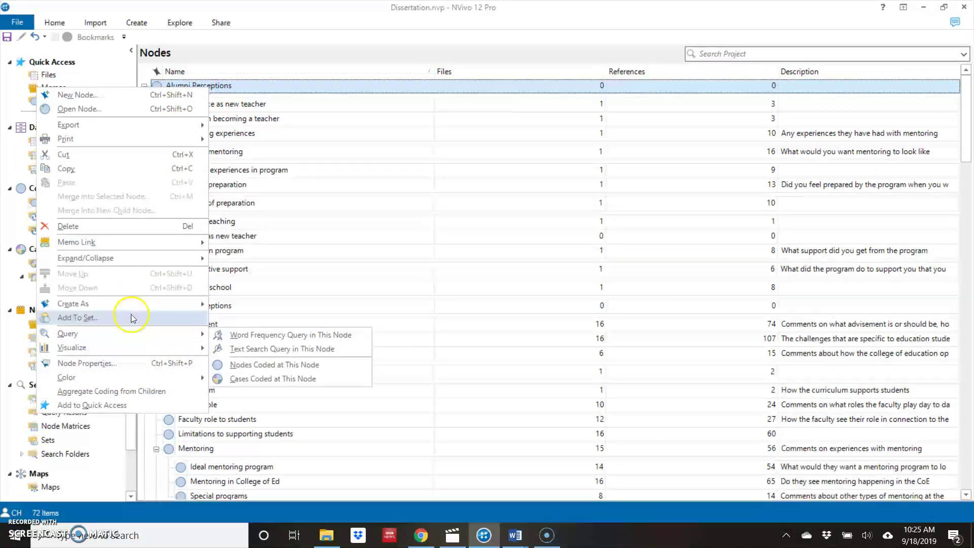
left_click(132, 367)
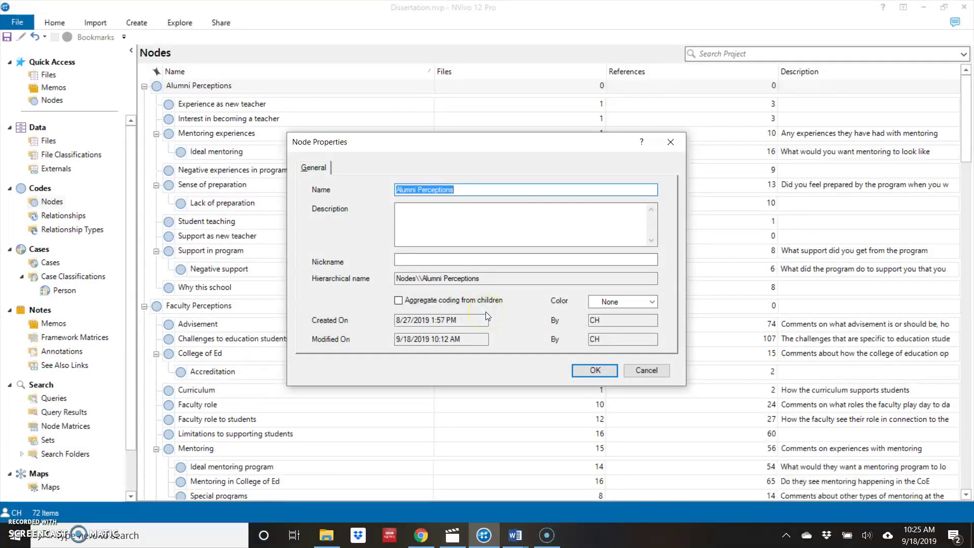
left_click(640, 373)
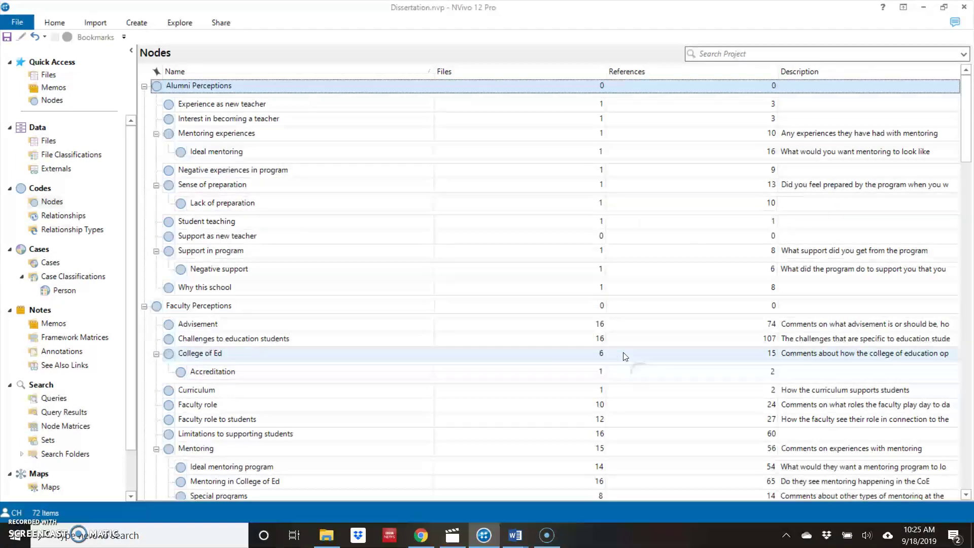
right_click(203, 89)
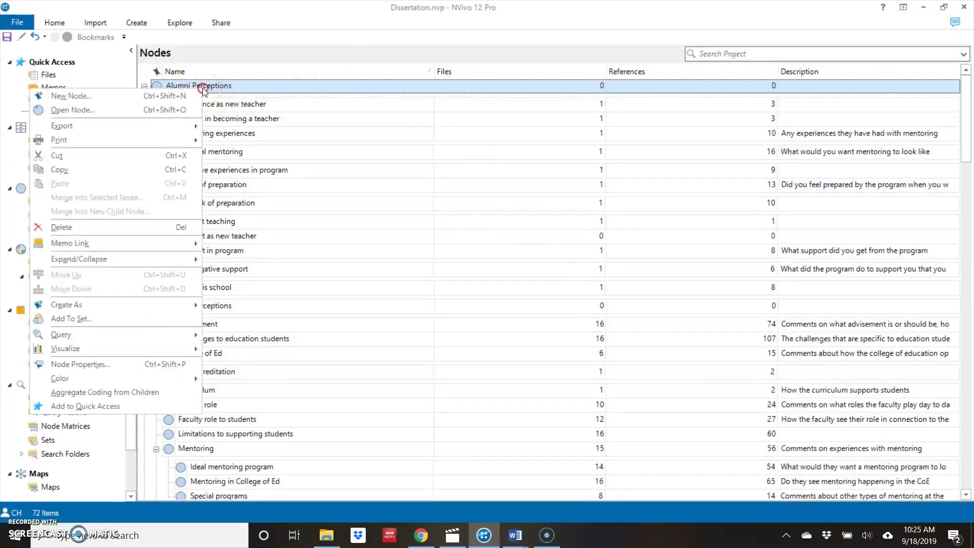
left_click(142, 363)
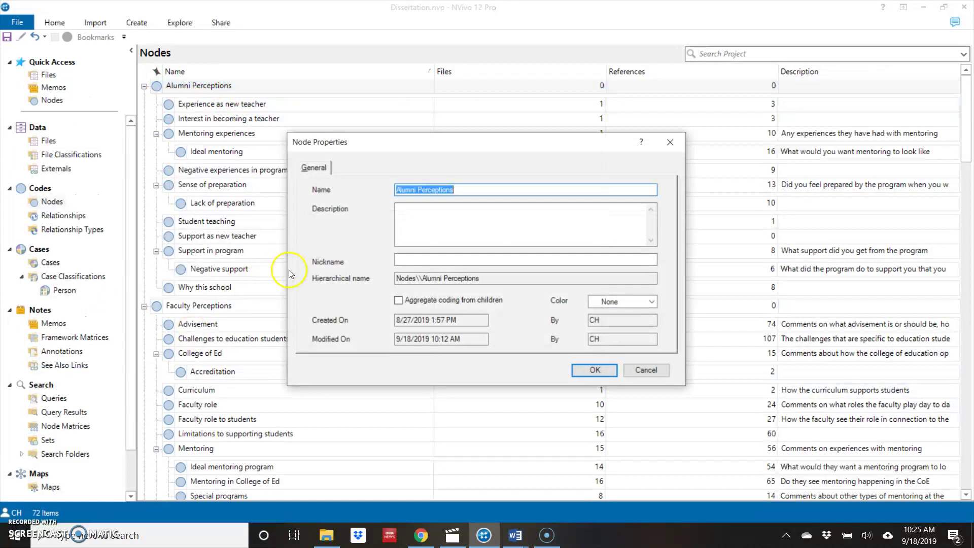
left_click(399, 300)
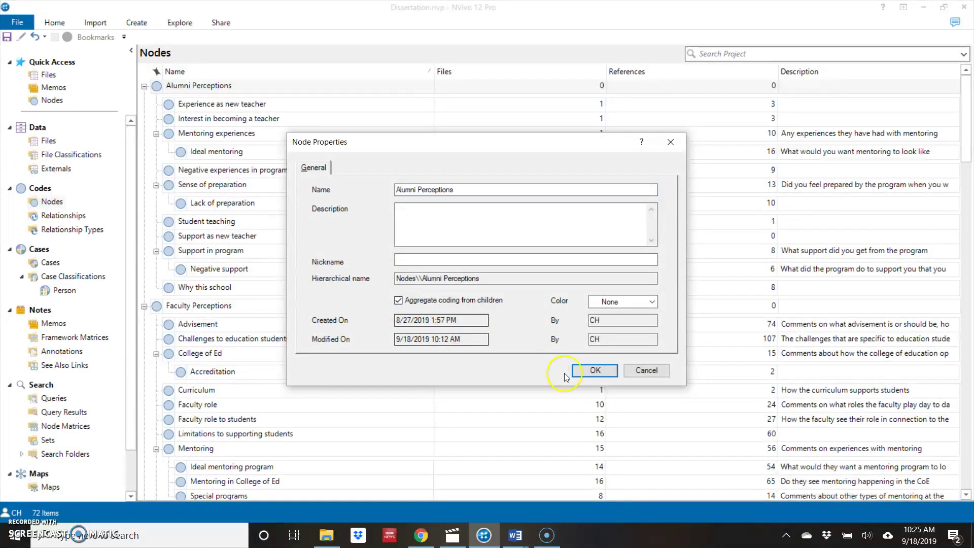
left_click(591, 374)
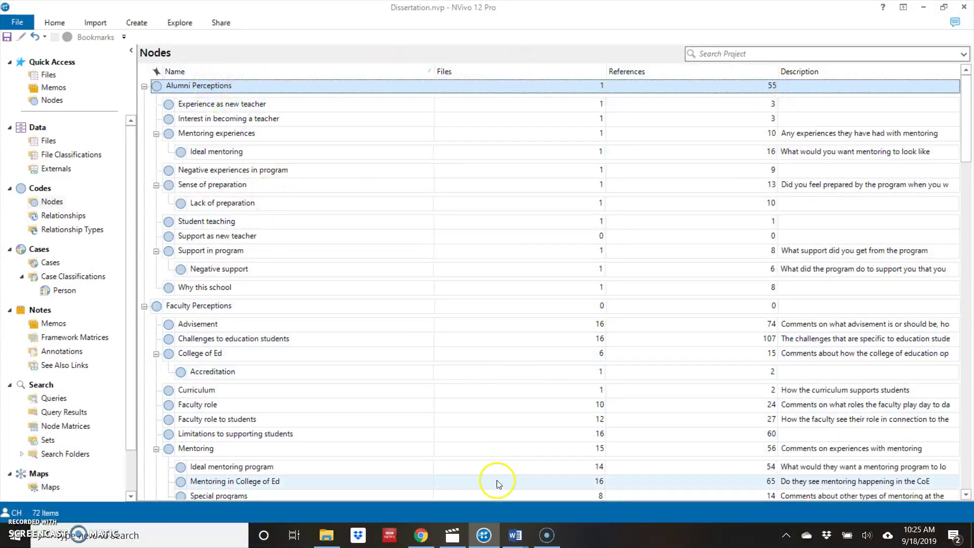
mouse_move(522, 543)
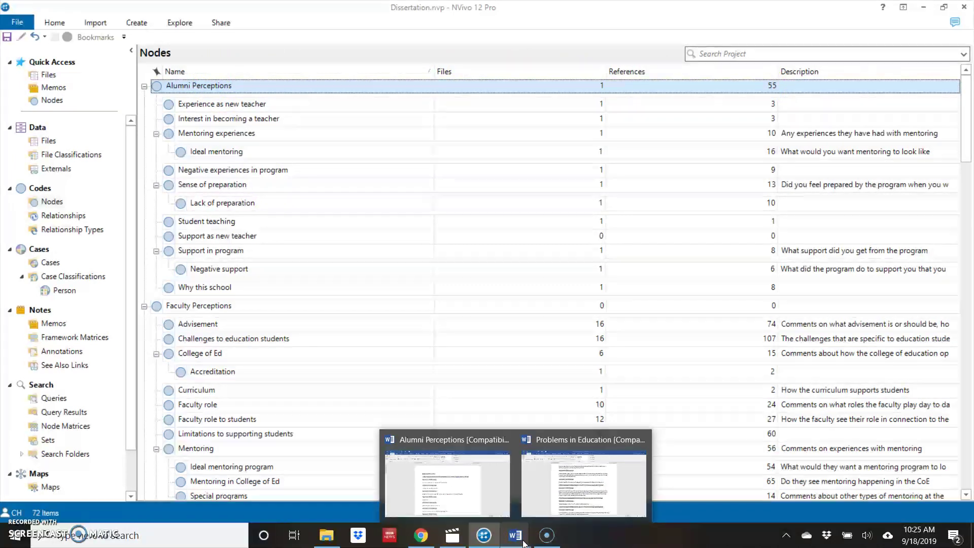
left_click(456, 507)
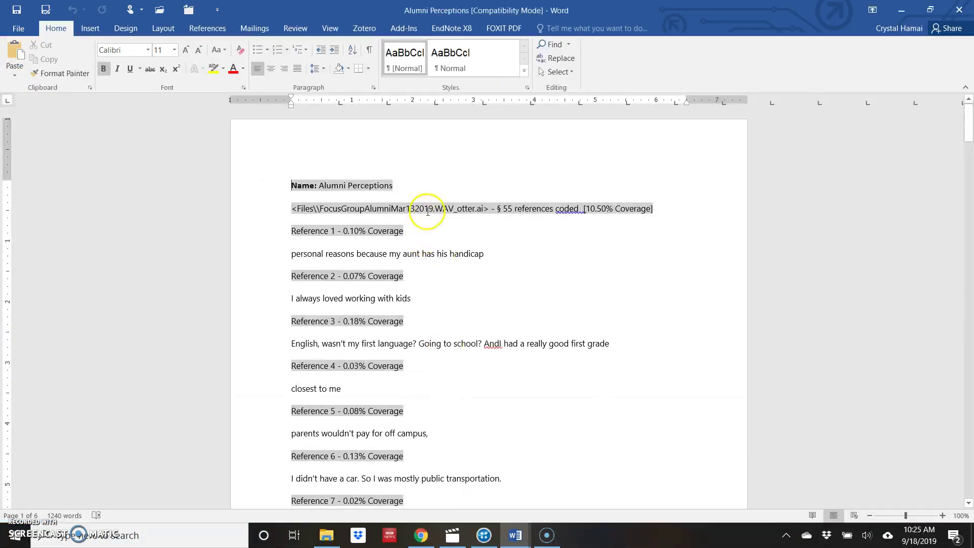
scroll(431, 228, "down", 5)
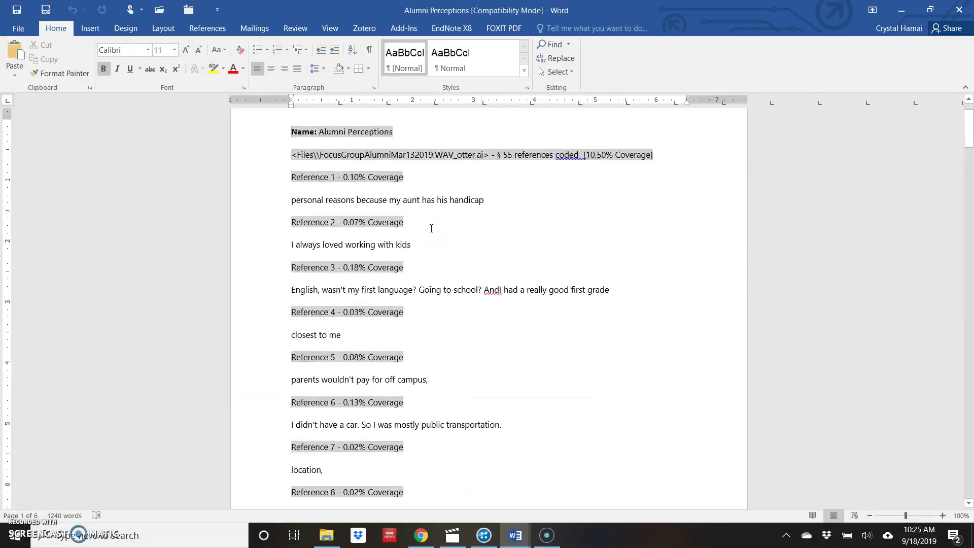
scroll(430, 232, "down", 7)
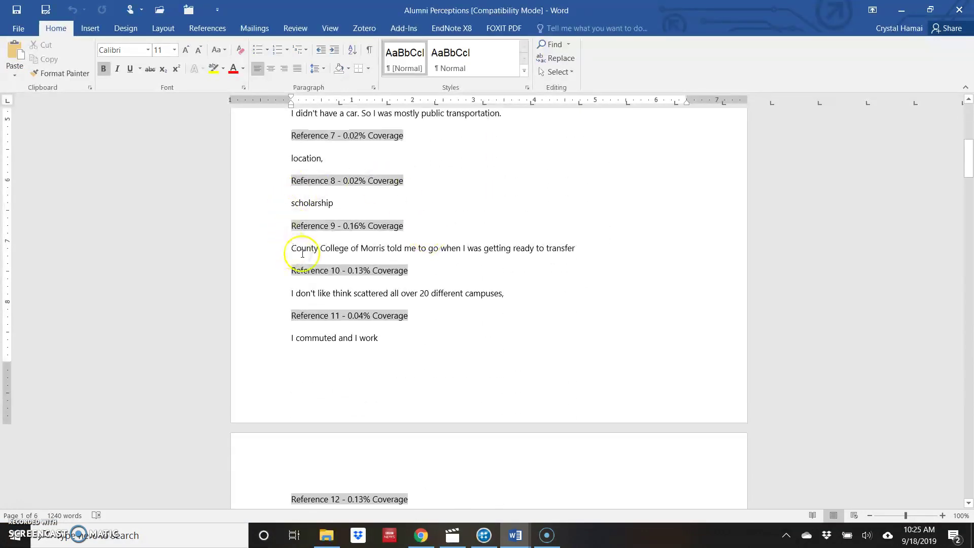
scroll(478, 337, "down", 14)
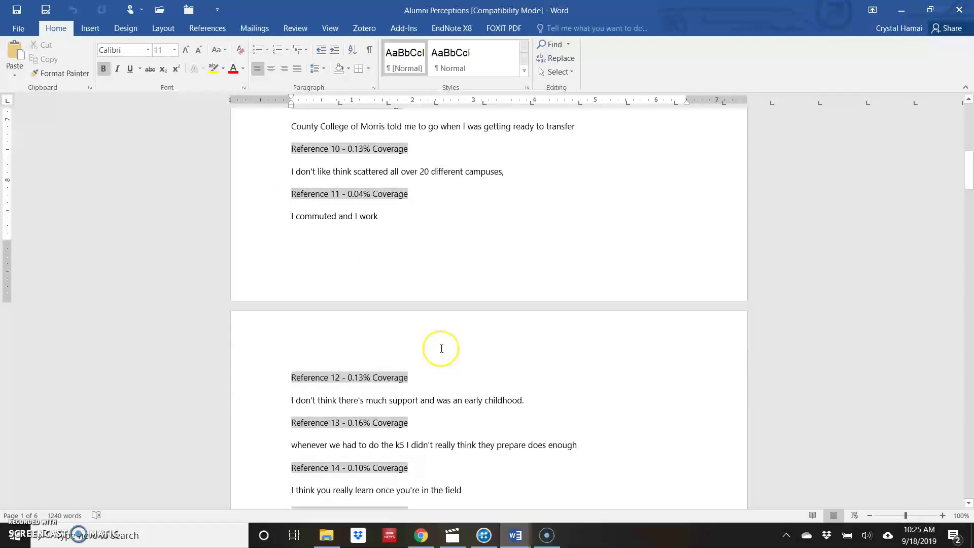
scroll(406, 380, "down", 14)
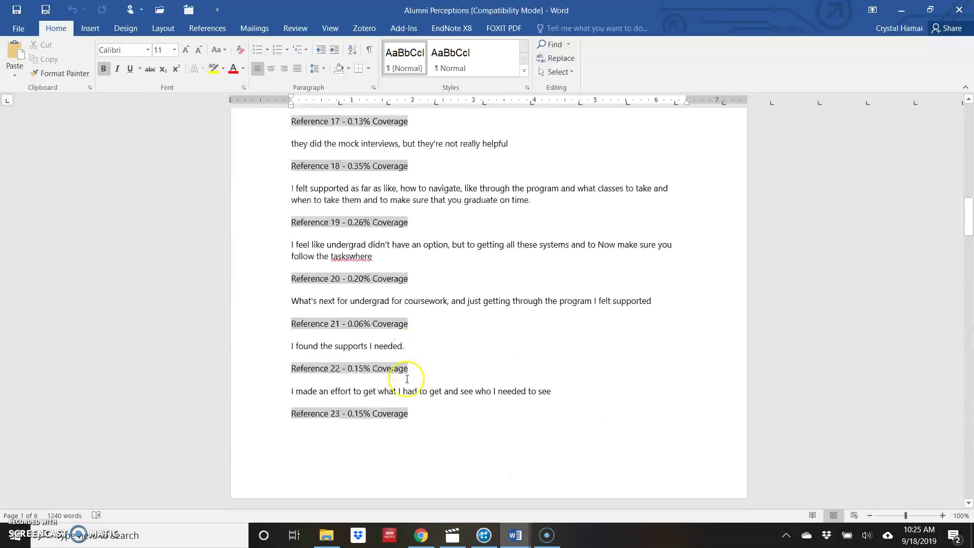
left_click(484, 536)
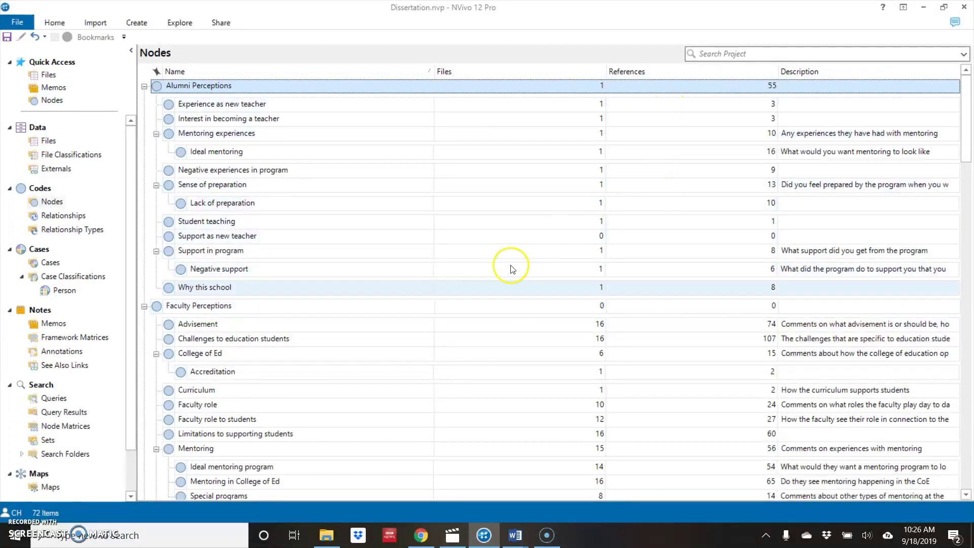
left_click(323, 537)
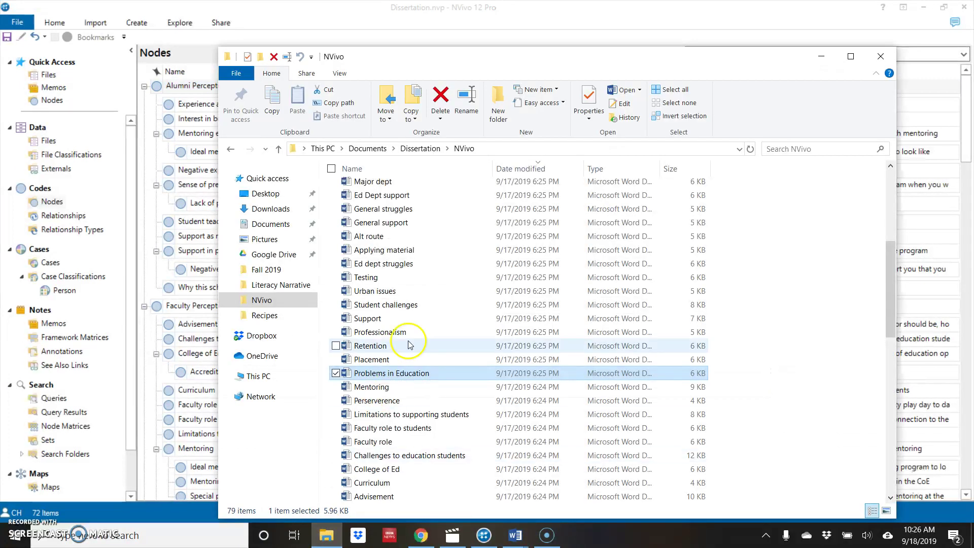
scroll(497, 261, "up", 2)
scroll(497, 262, "up", 4)
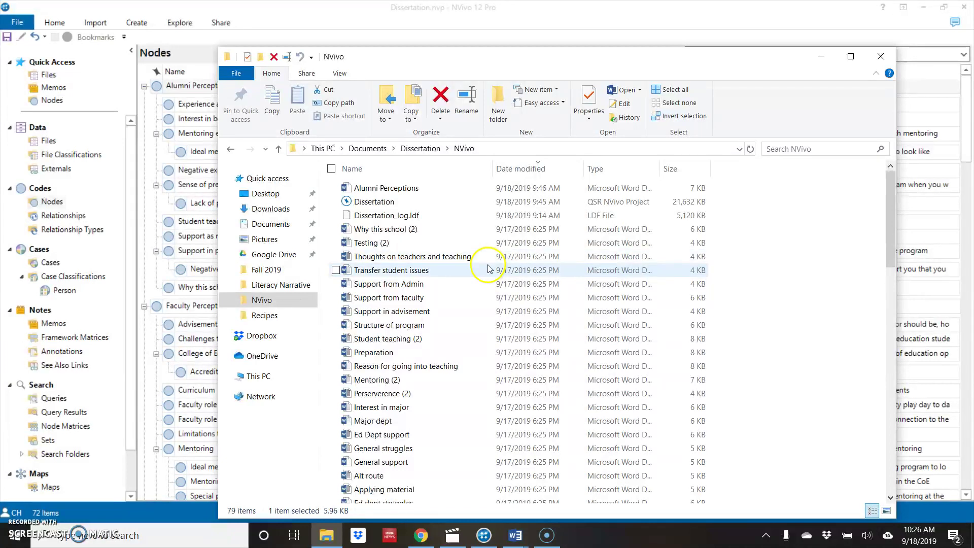
scroll(464, 413, "down", 3)
scroll(467, 415, "down", 6)
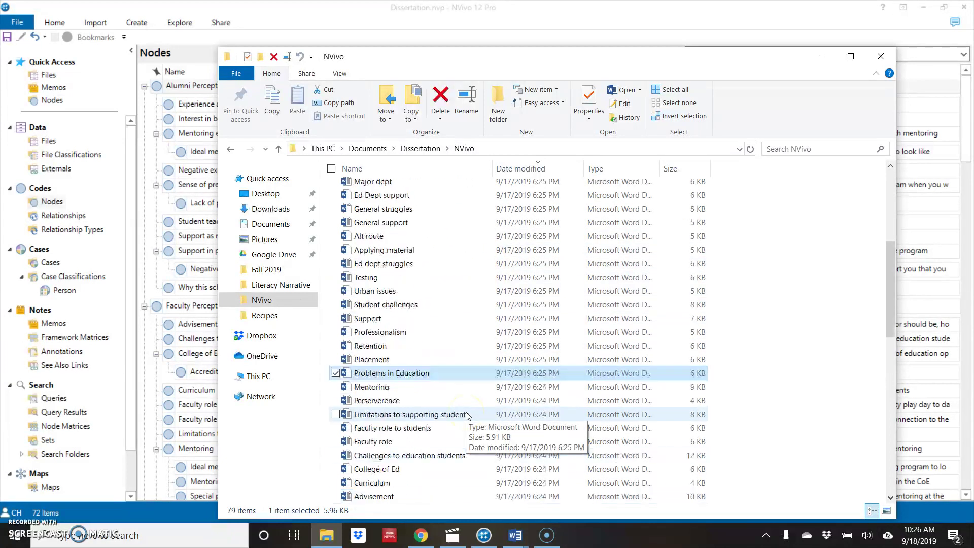
scroll(467, 416, "down", 1)
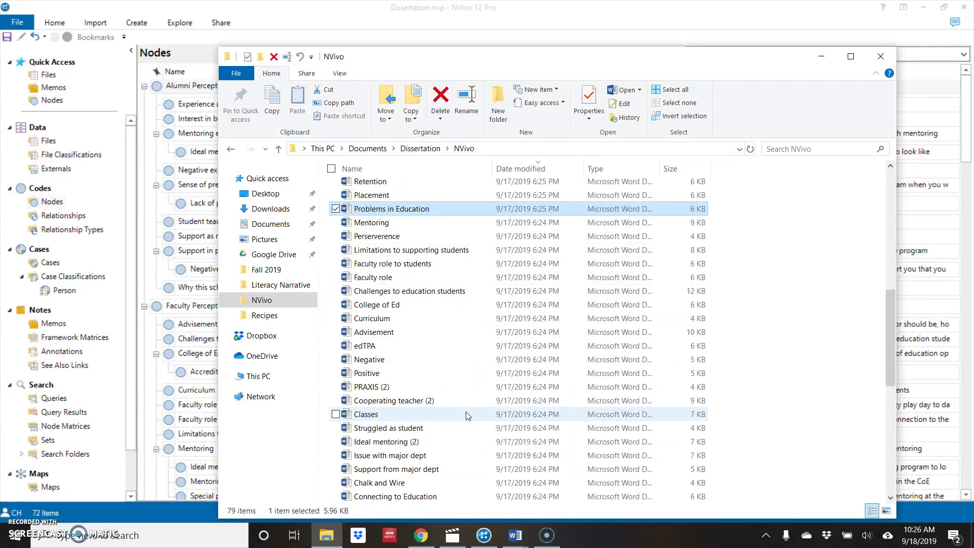
left_click(596, 24)
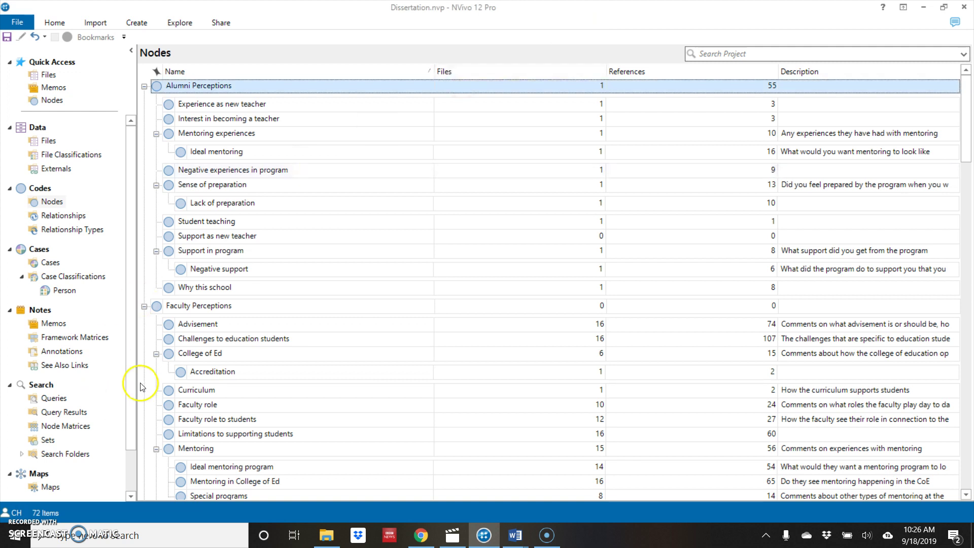